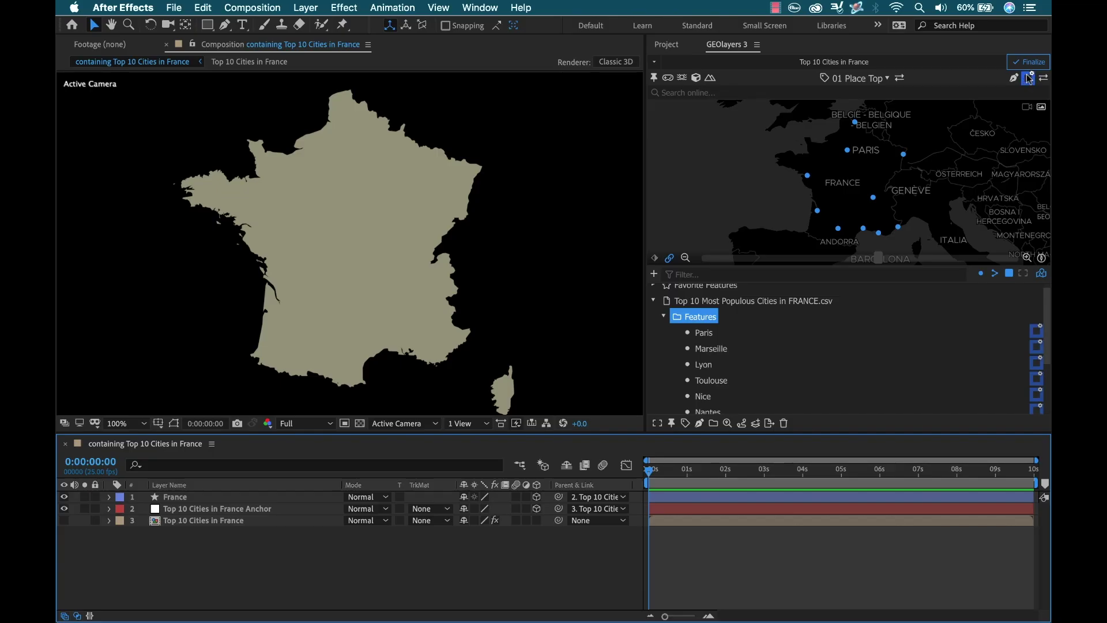
# Check the finished map's style choices and the Rhône river line's Trim Paths before starting over.
pyautogui.click(1028, 78)
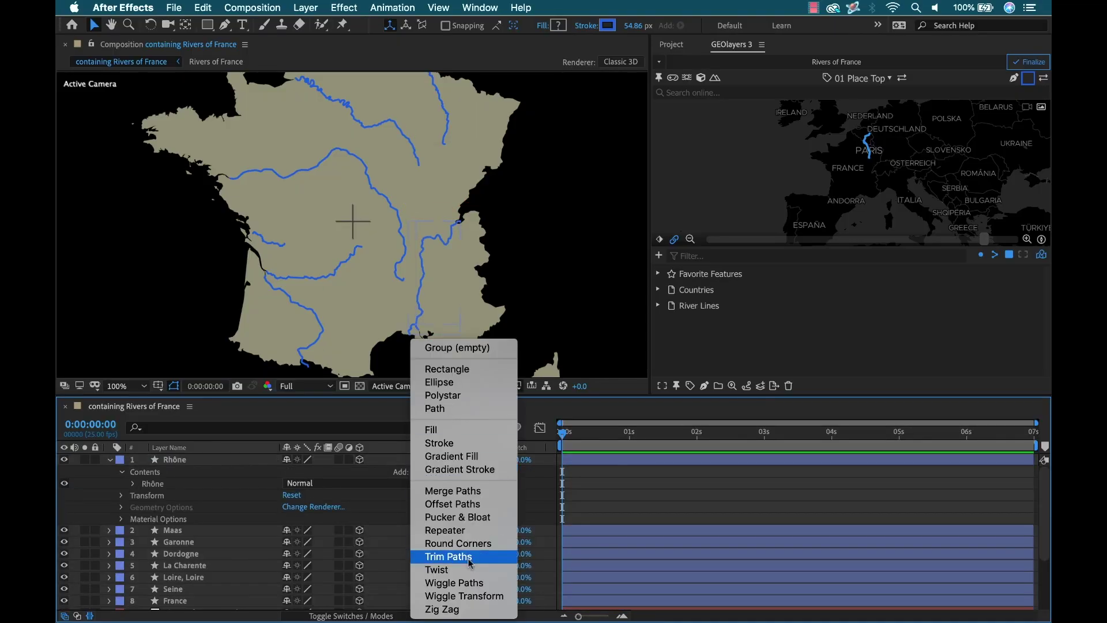
pyautogui.click(448, 556)
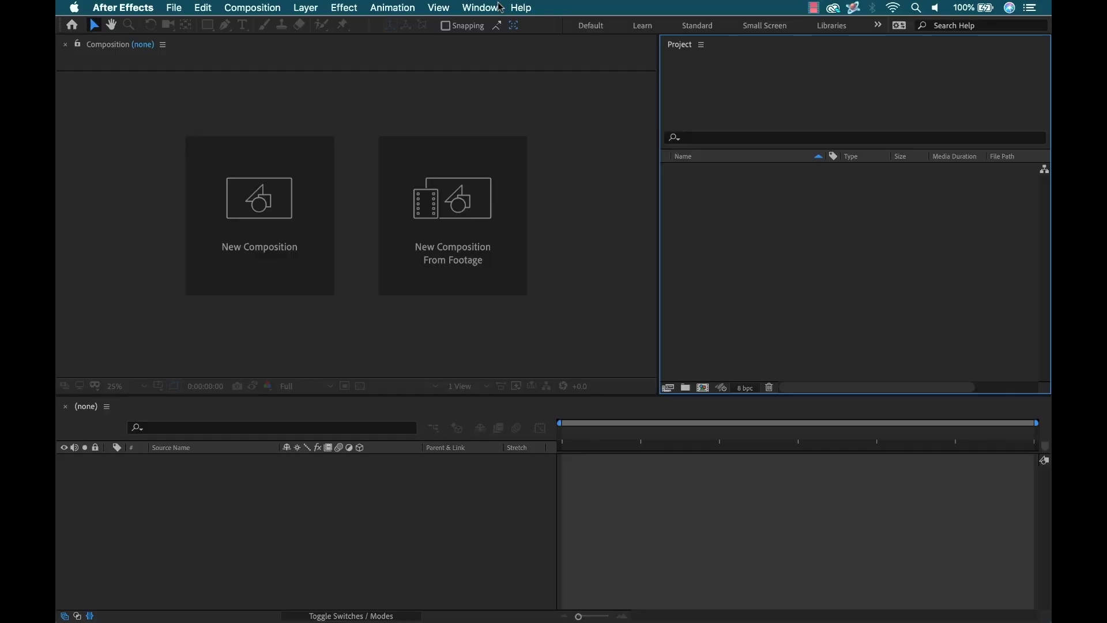
# Open the GEOlayers 3 extension from Window > Extensions and widen its panel.
pyautogui.click(480, 7)
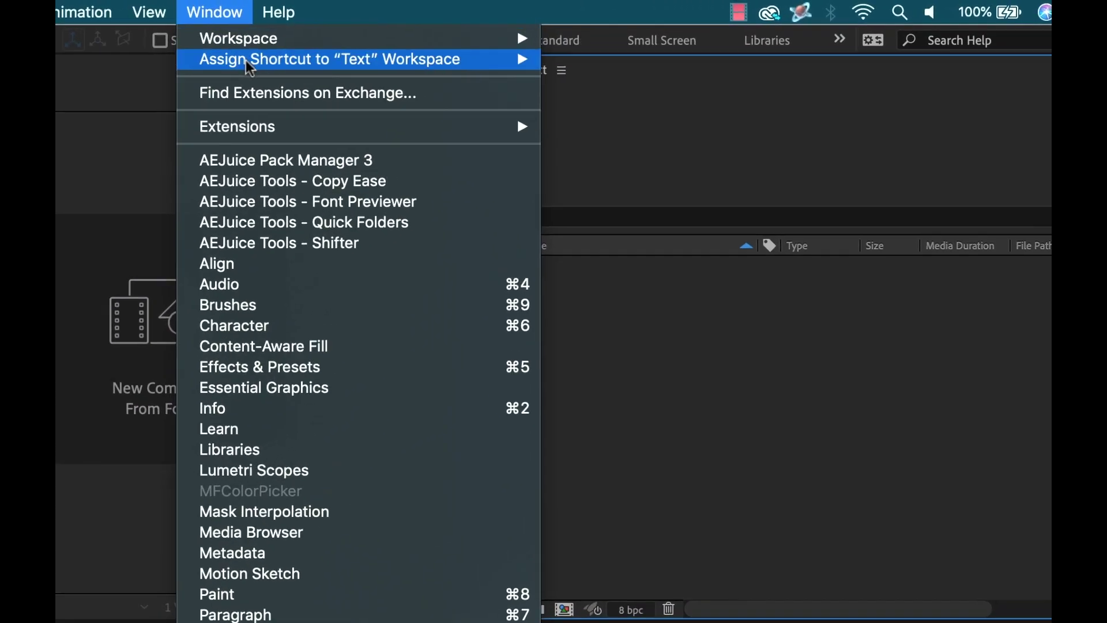
pyautogui.moveTo(507, 85)
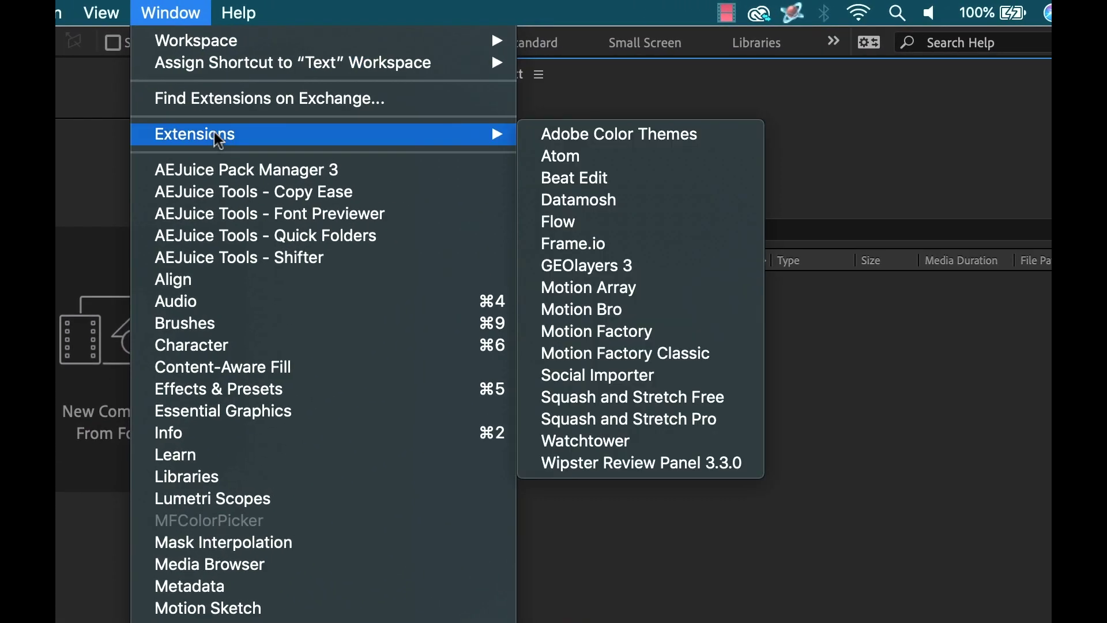
pyautogui.click(679, 265)
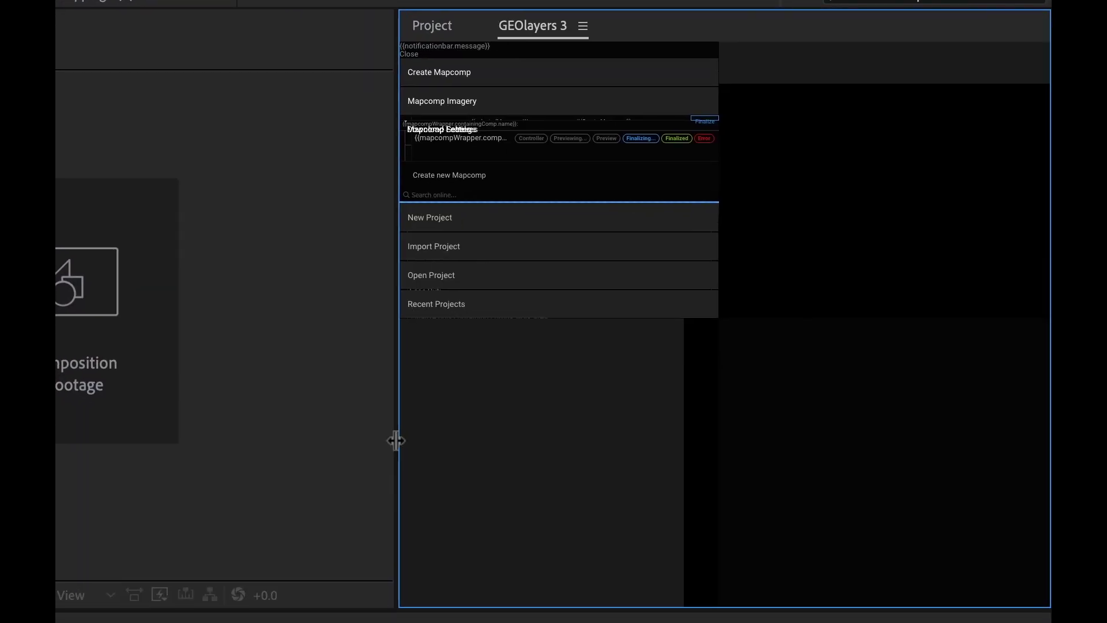
pyautogui.moveTo(395, 439); pyautogui.dragTo(378, 437)
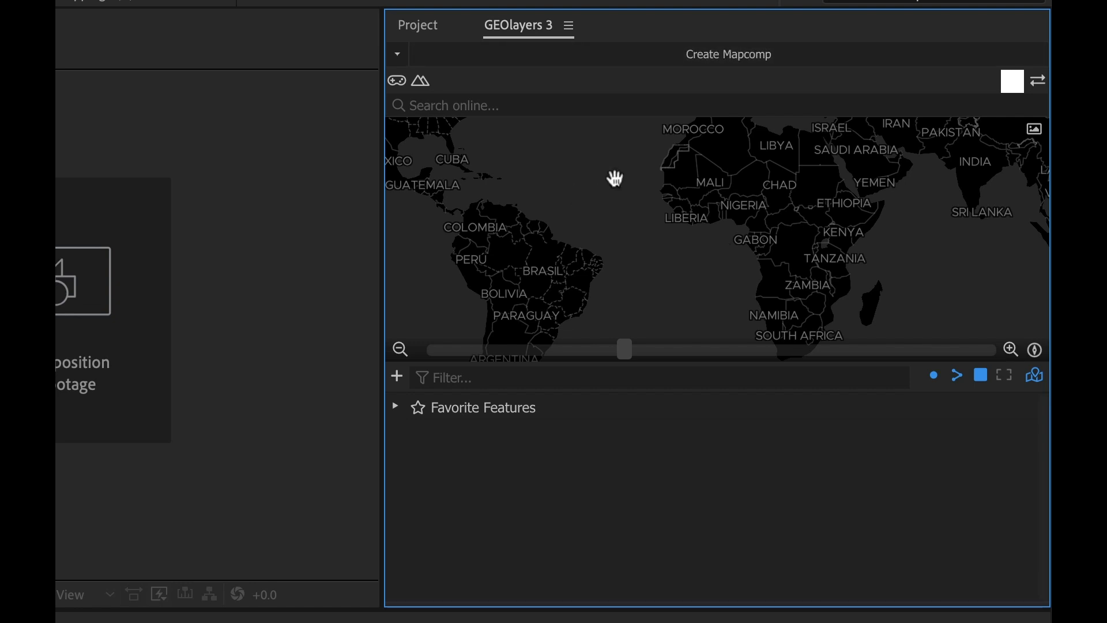
# Name the new mapcomp 'Rivers of France', sized 3840×2160 and 7 seconds long.
pyautogui.click(729, 54)
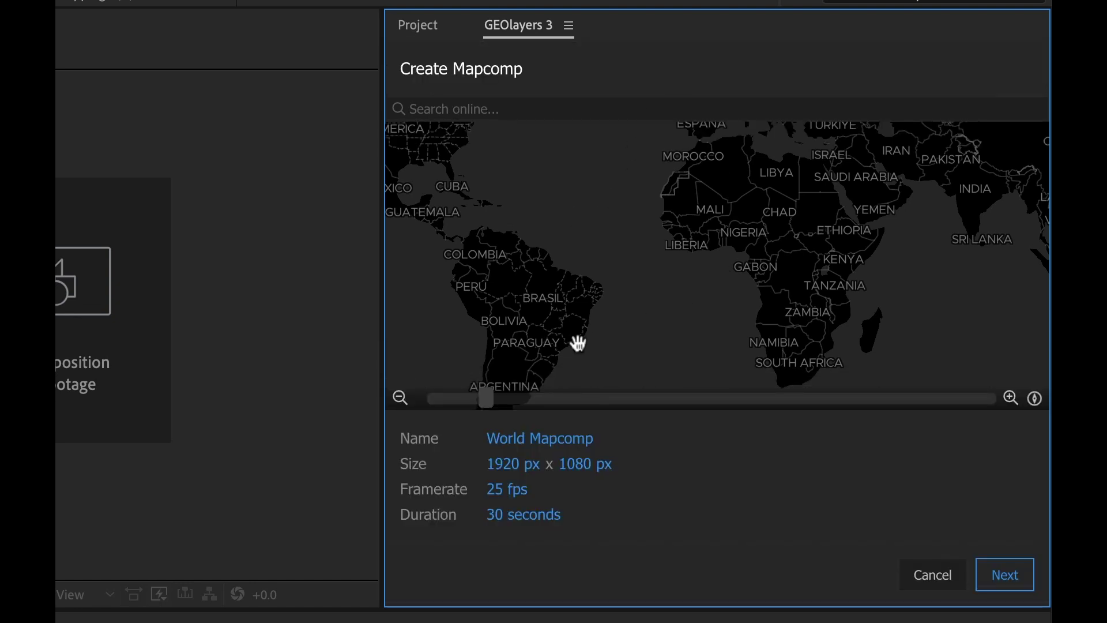
pyautogui.click(517, 437)
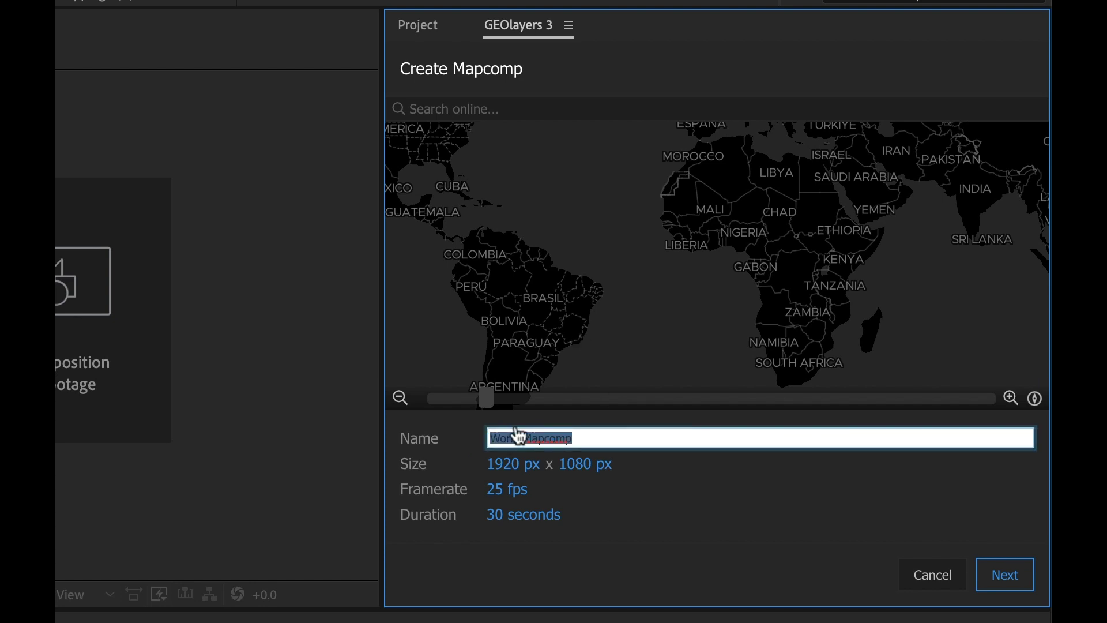
pyautogui.write('Rivers of France')
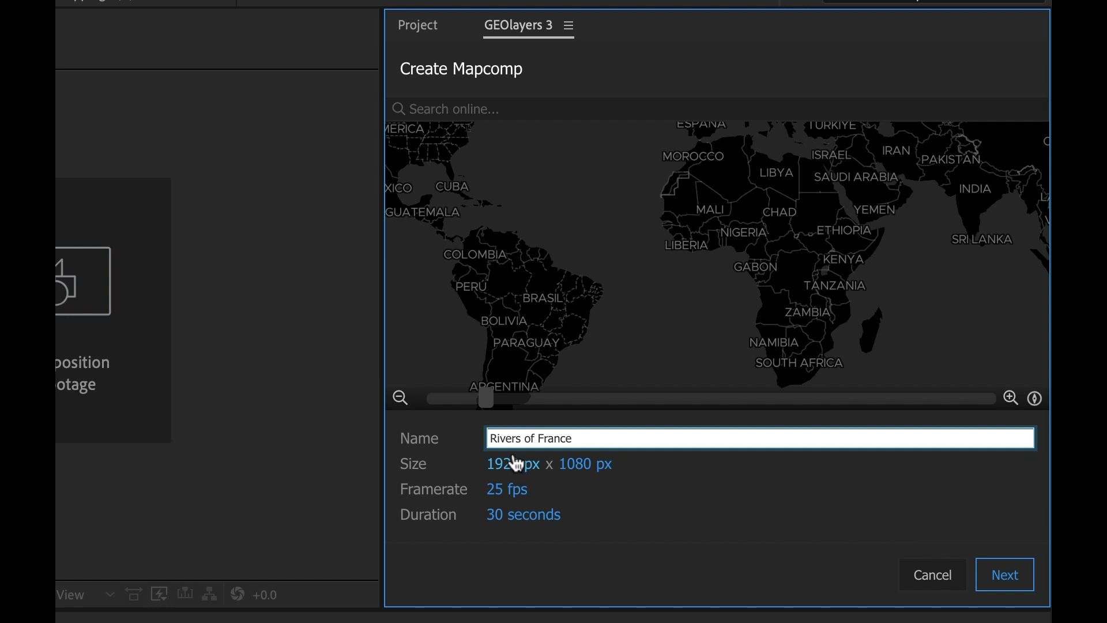
pyautogui.click(516, 463)
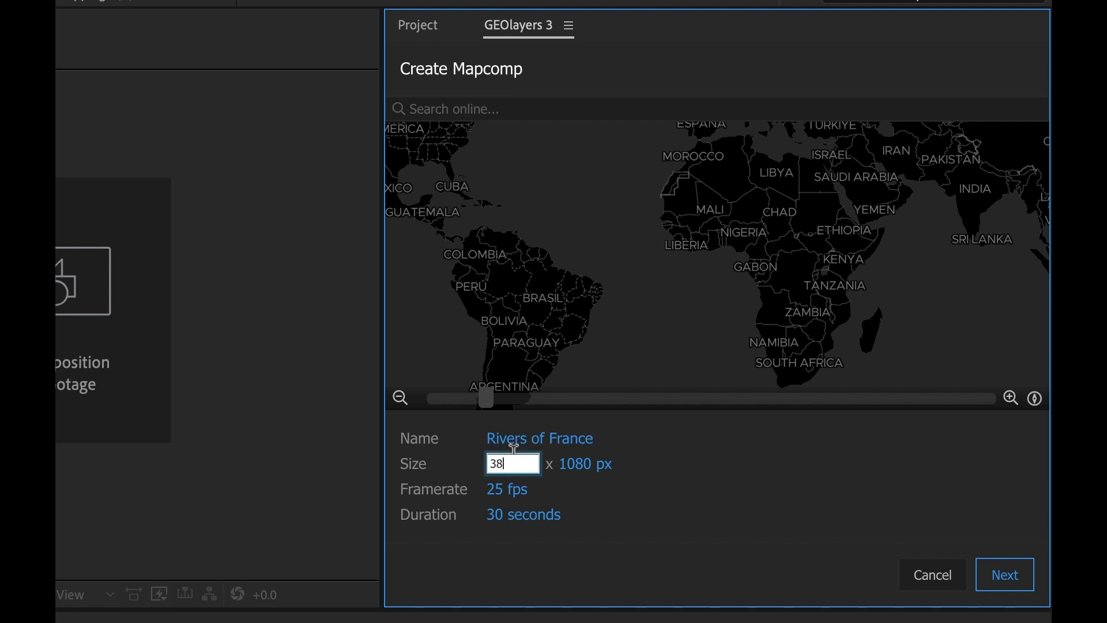
pyautogui.press('Tab')
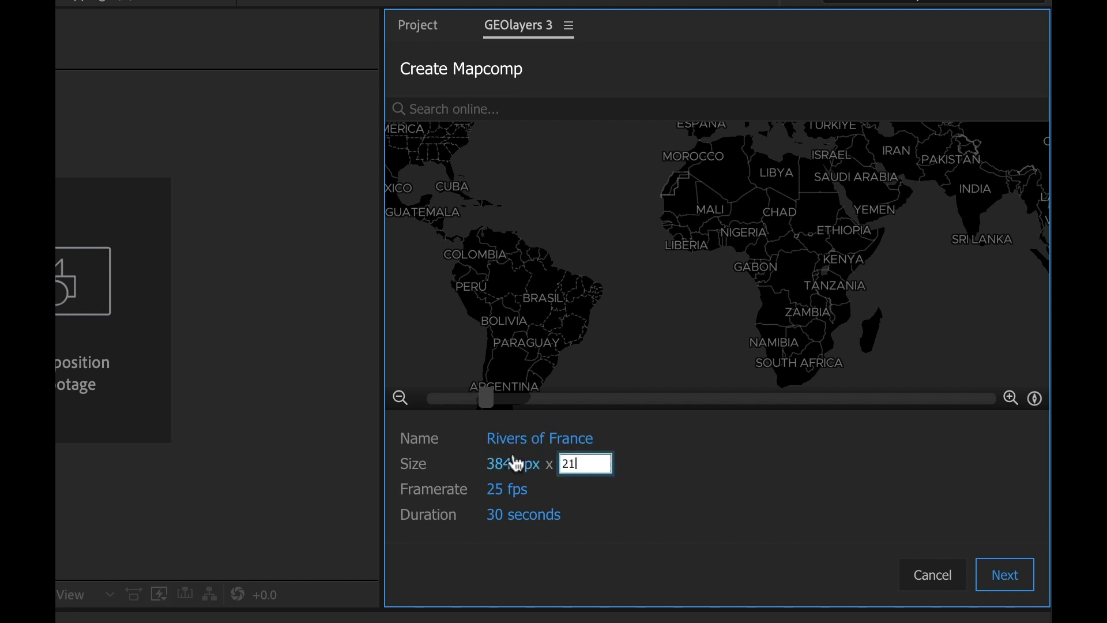
pyautogui.press('Tab')
pyautogui.press('Tab')
pyautogui.write('7')
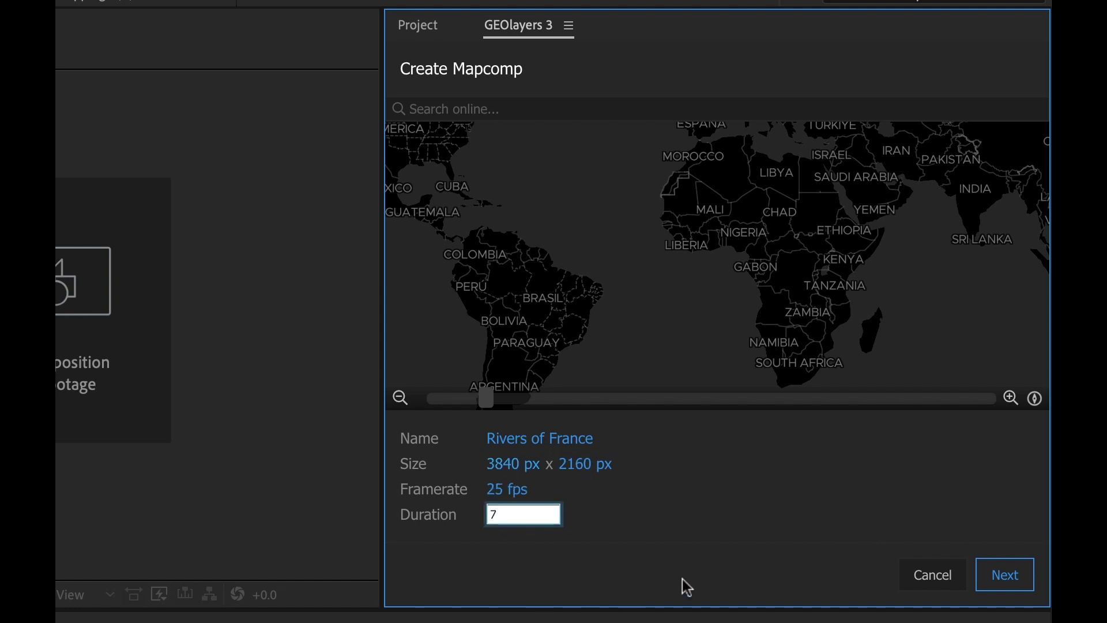
pyautogui.click(992, 577)
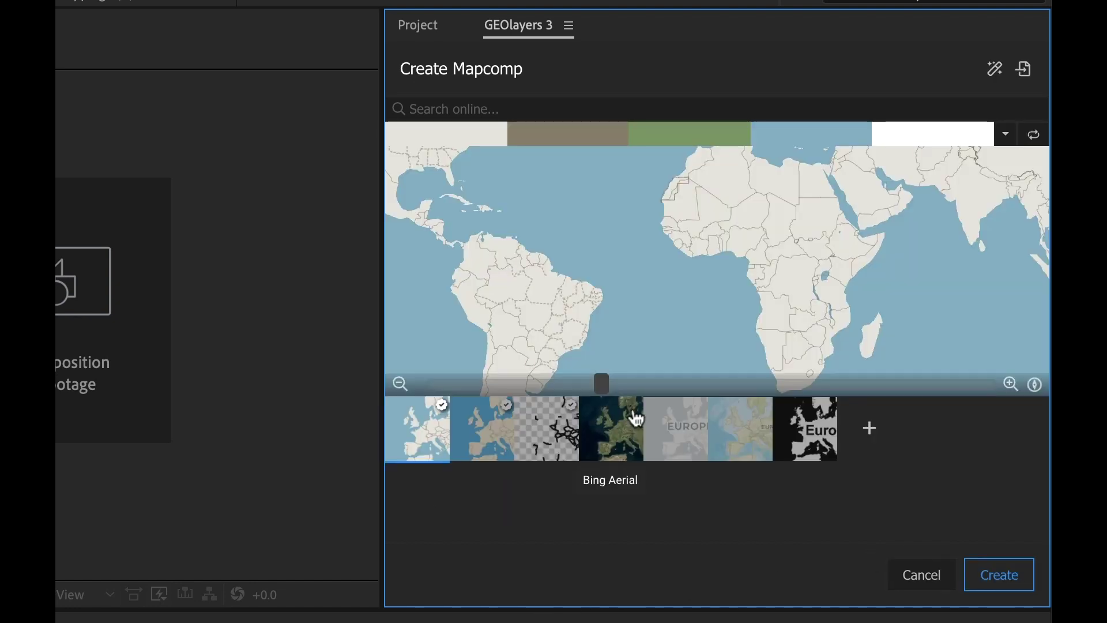
# Preview Bing Aerial and World Street Map, then create the mapcomp with the light Basic style.
pyautogui.click(614, 432)
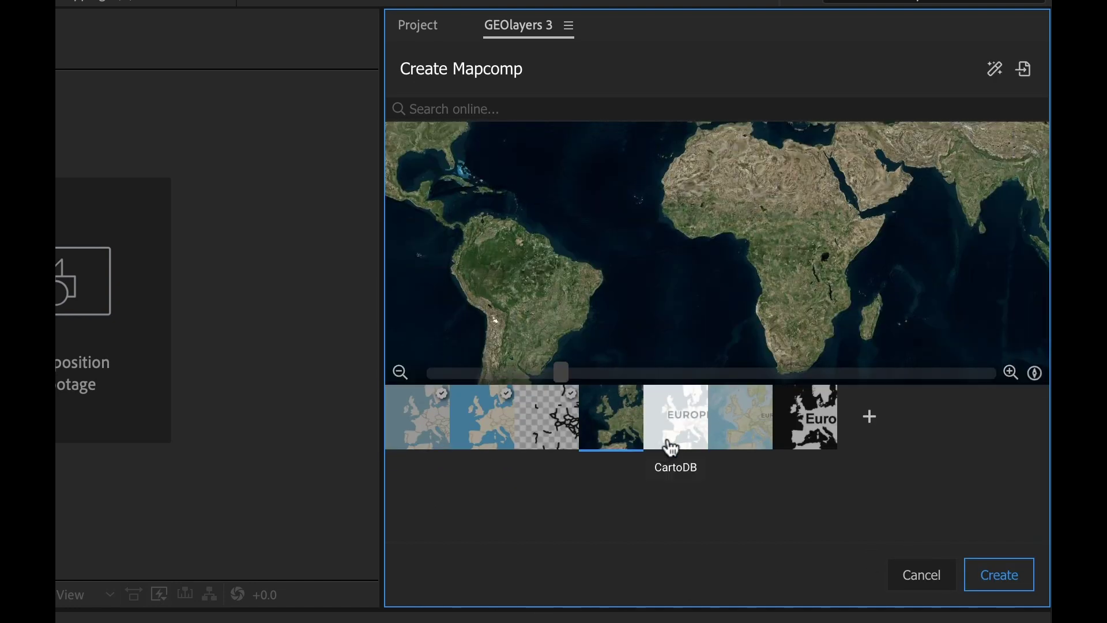
pyautogui.click(747, 424)
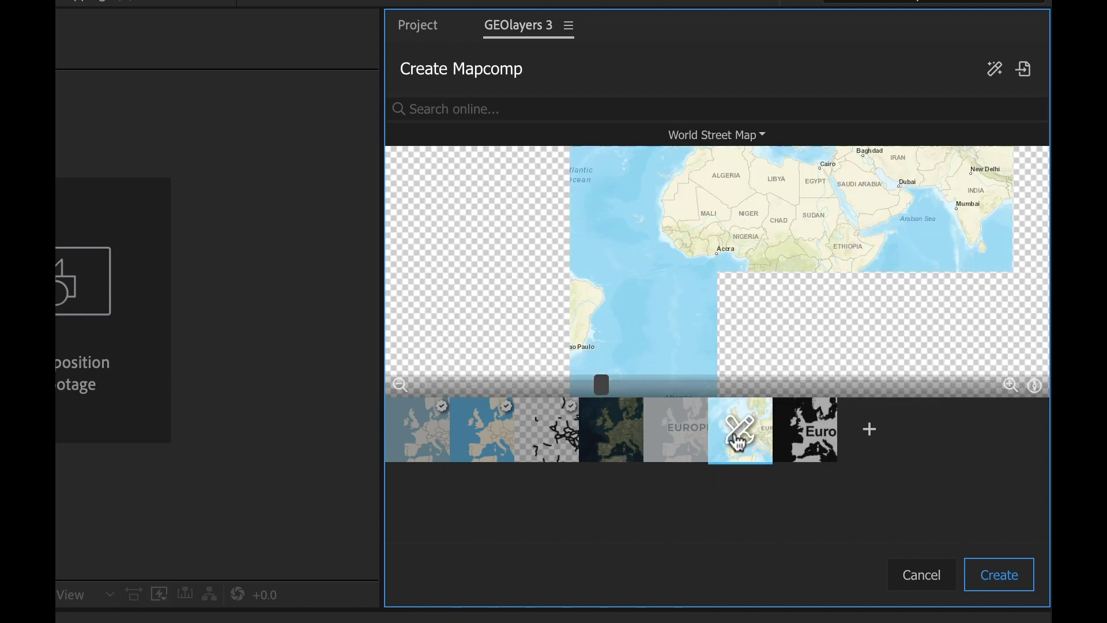
pyautogui.click(403, 449)
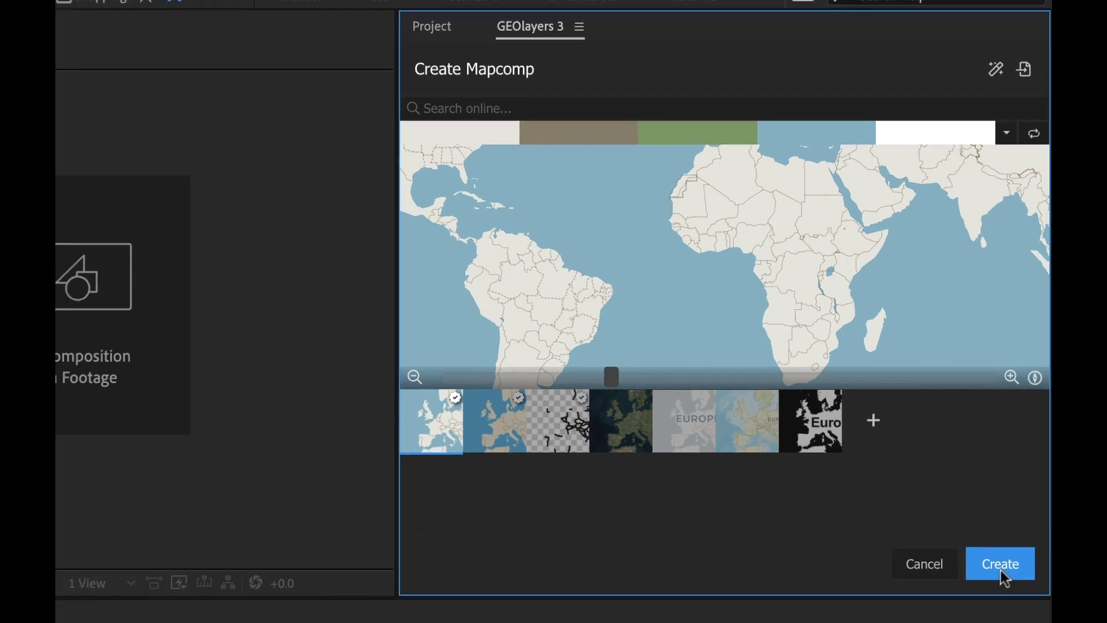
pyautogui.click(1003, 577)
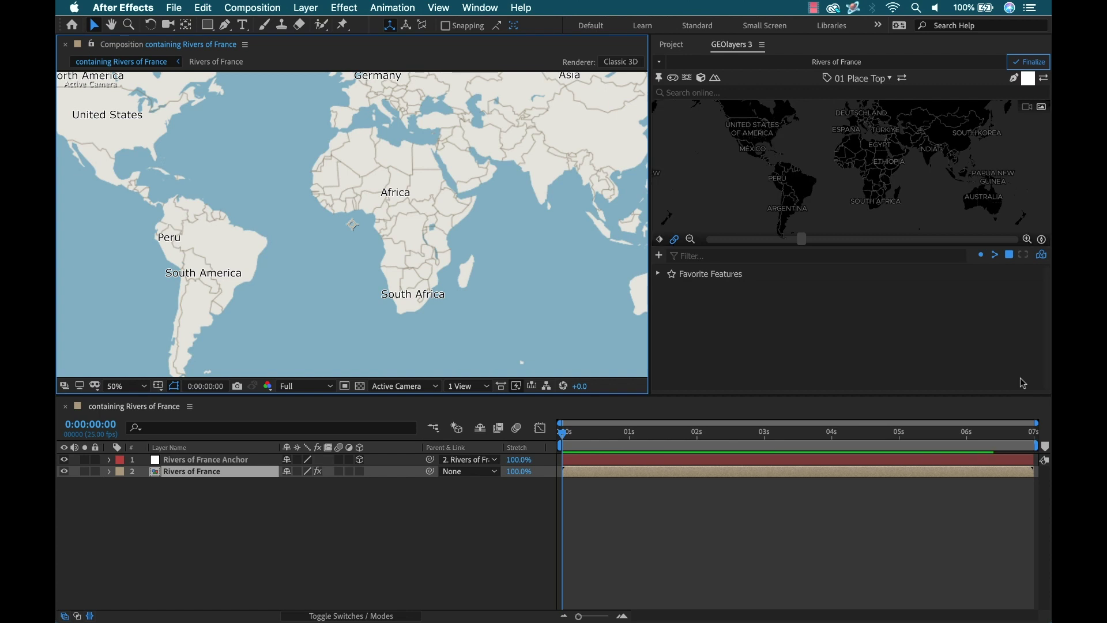
# Reopen Rivers of France from the mapcomp list and pan the map toward Europe.
pyautogui.click(659, 63)
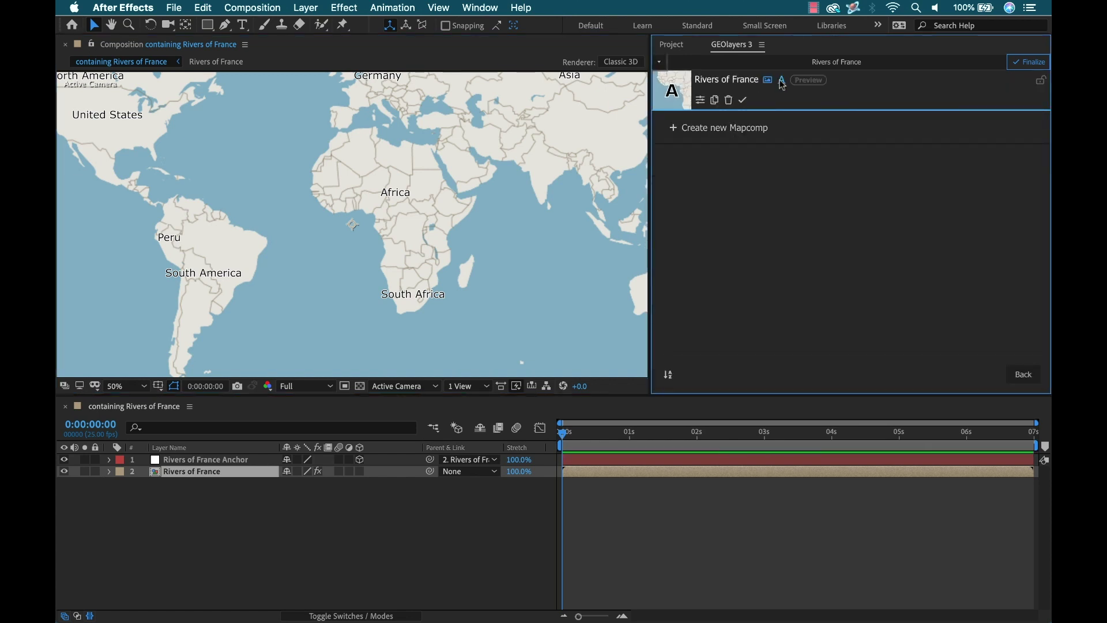
pyautogui.click(676, 87)
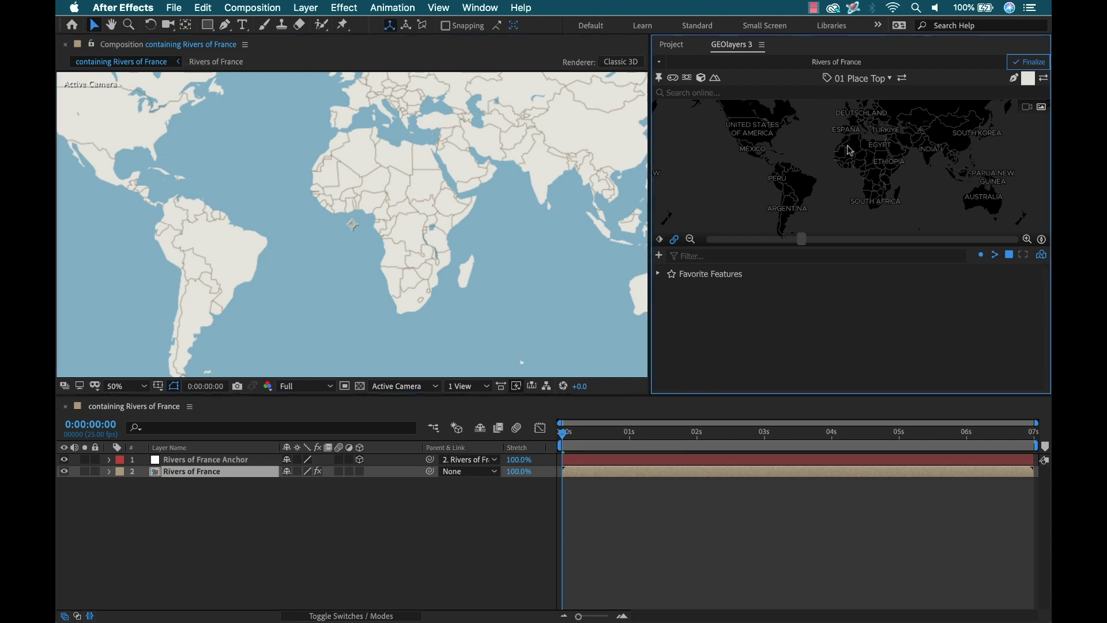
pyautogui.moveTo(849, 144); pyautogui.dragTo(824, 183)
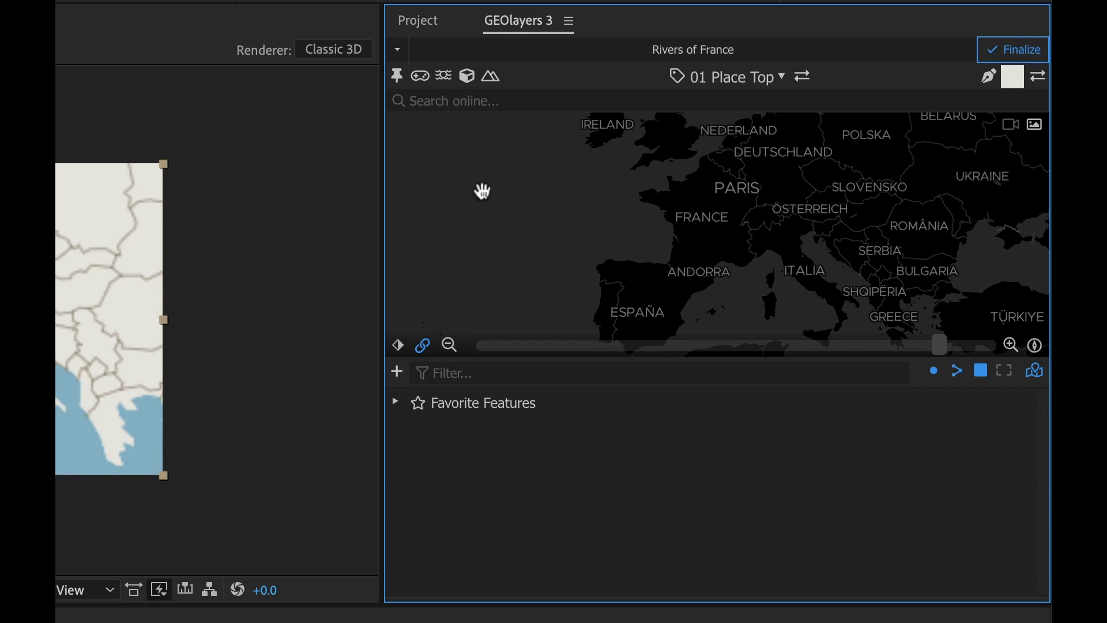
# Bring up GEOlayers' ways to add map features for the France-centred map.
pyautogui.click(397, 371)
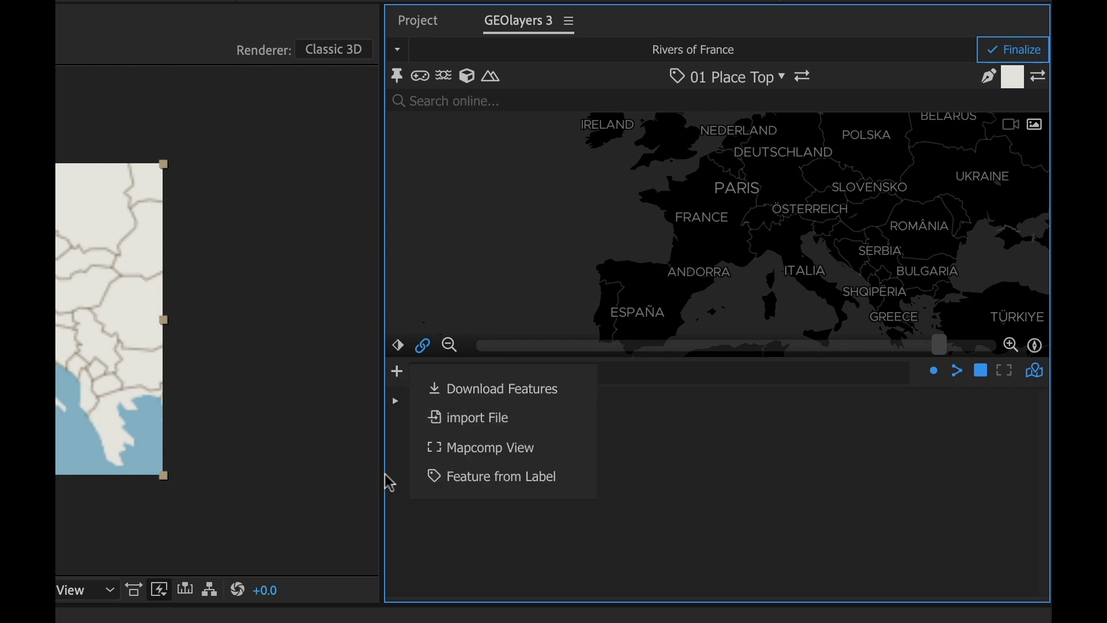
# Download the Countries dataset and browse its feature list.
pyautogui.click(557, 395)
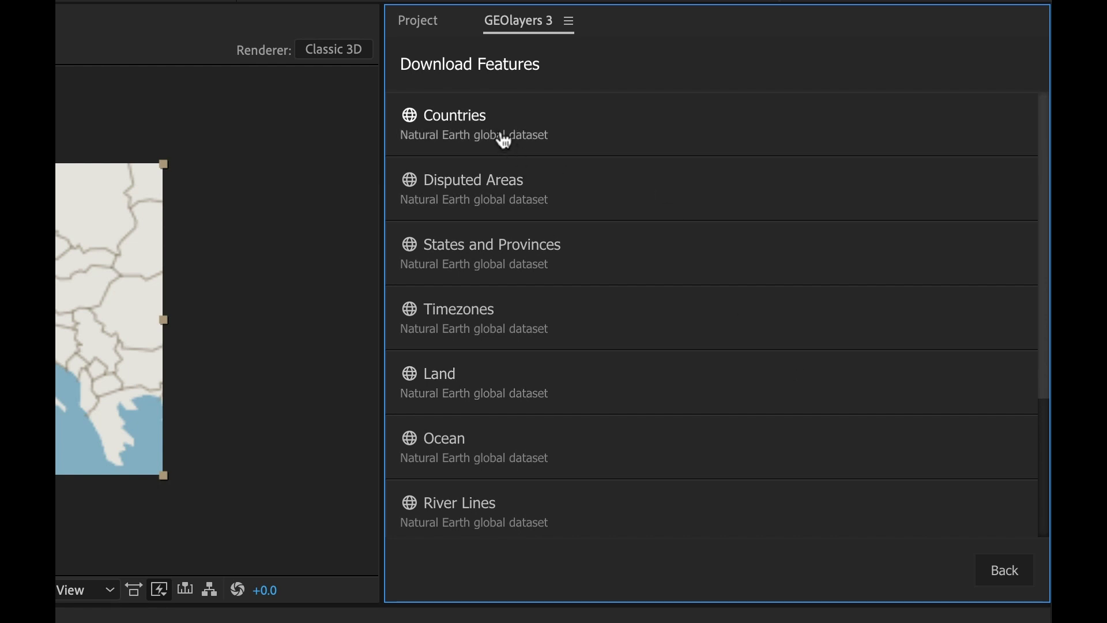
pyautogui.click(588, 136)
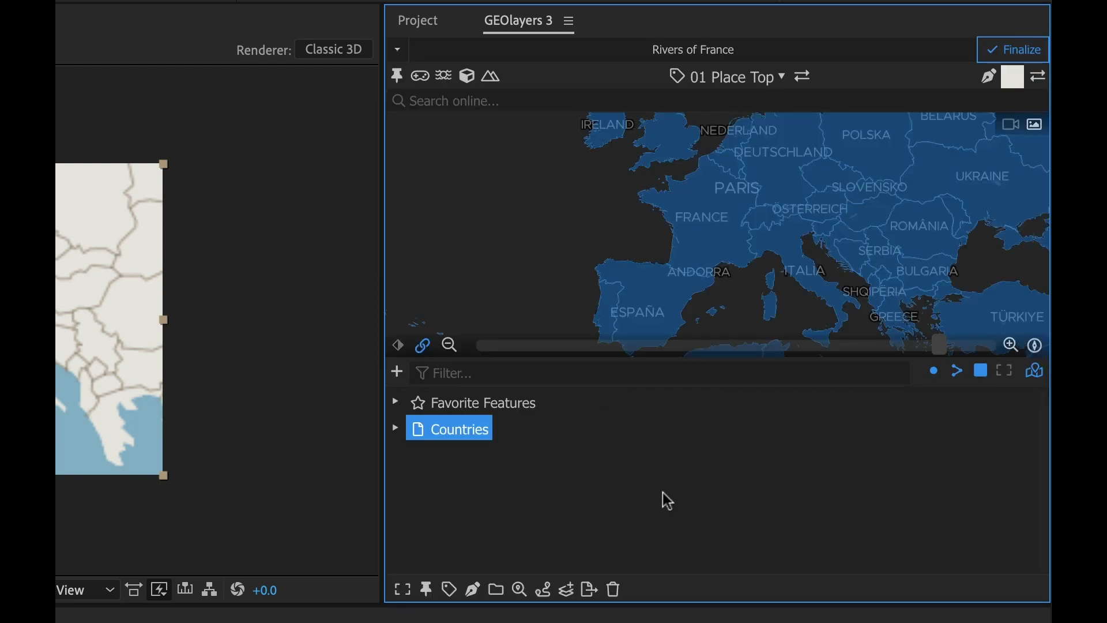
pyautogui.click(398, 431)
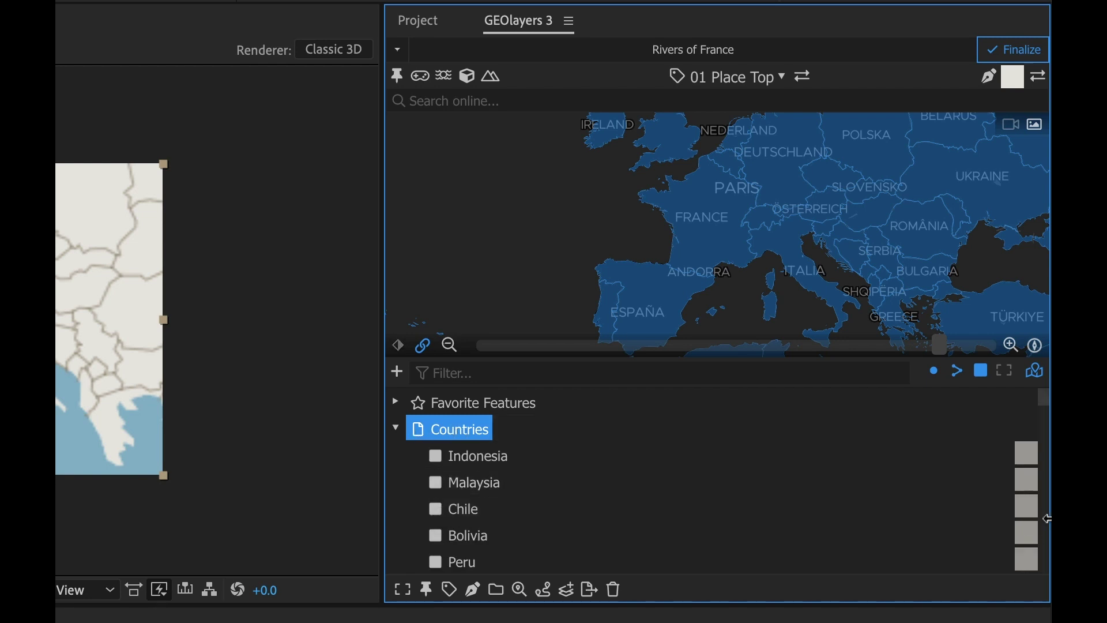
pyautogui.scroll(-1, 1047, 423)
pyautogui.scroll(-5, 1048, 427)
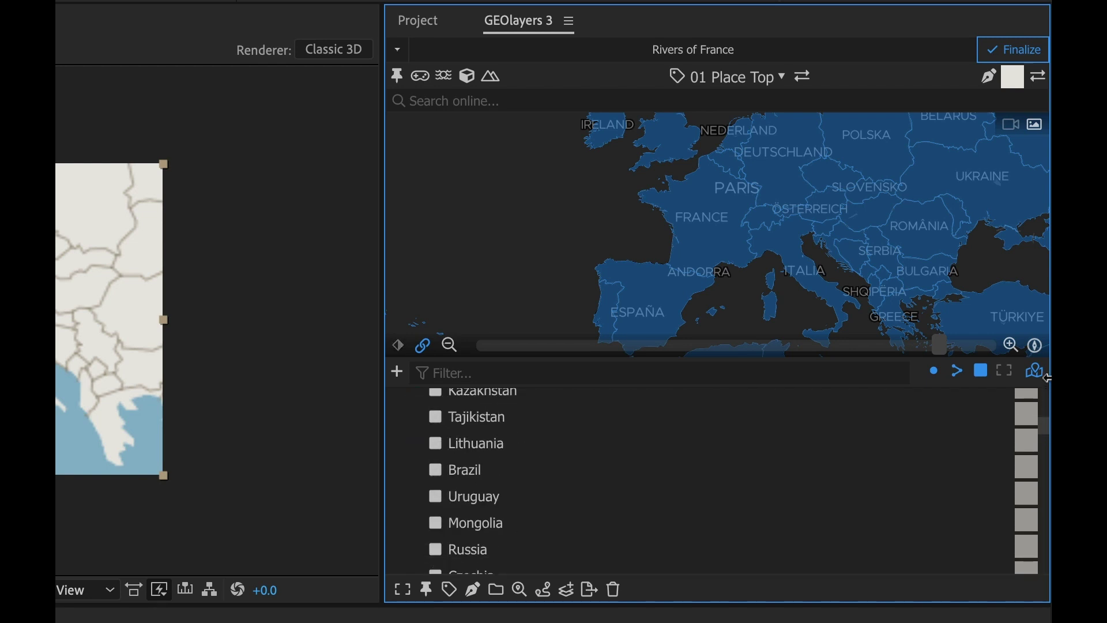
pyautogui.scroll(-10, 830, 524)
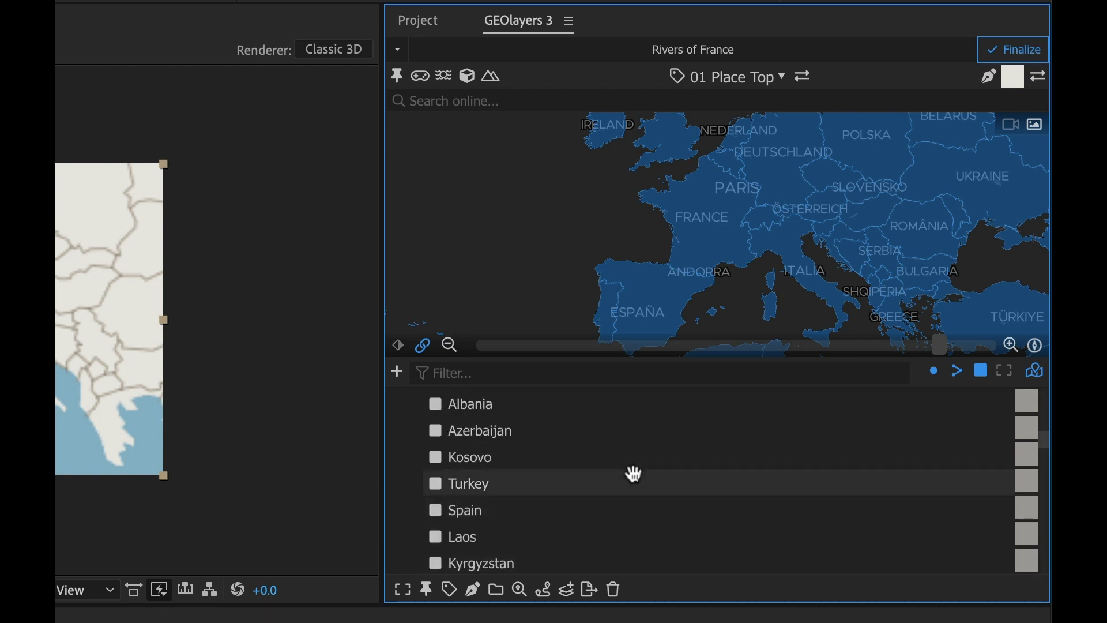
pyautogui.scroll(15, 868, 466)
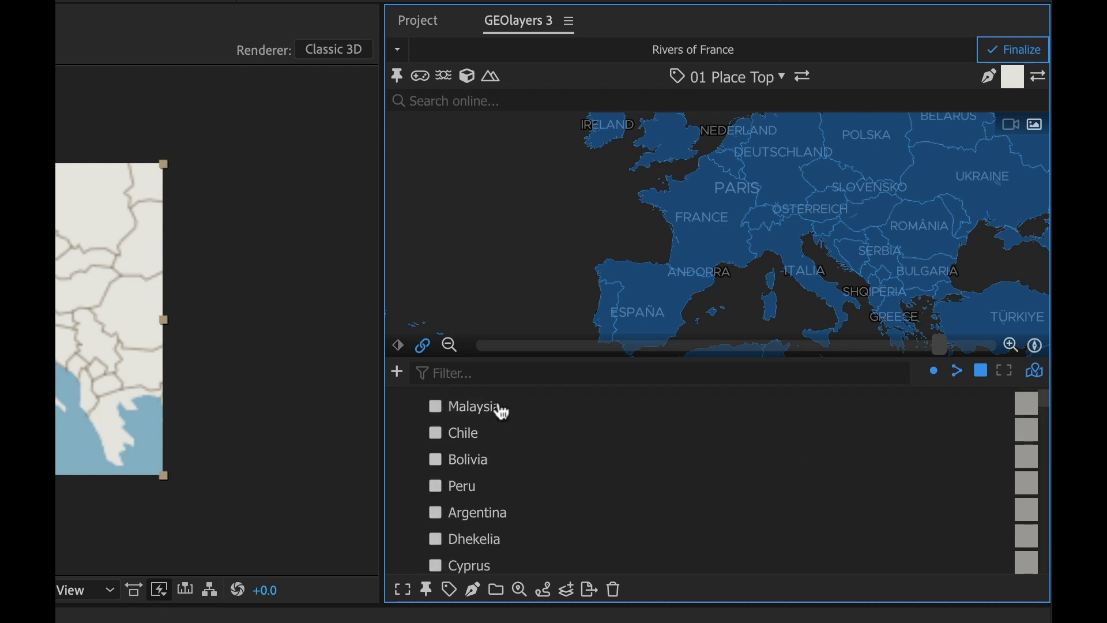
# Filter the country list by 'france' and select France.
pyautogui.click(510, 375)
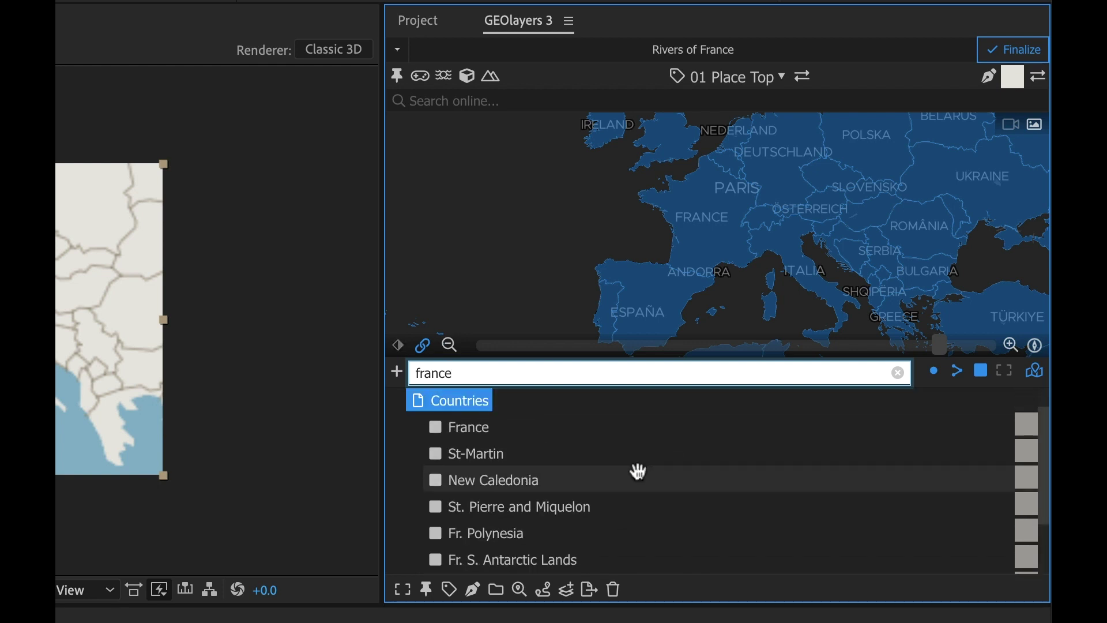
pyautogui.scroll(-3, 640, 472)
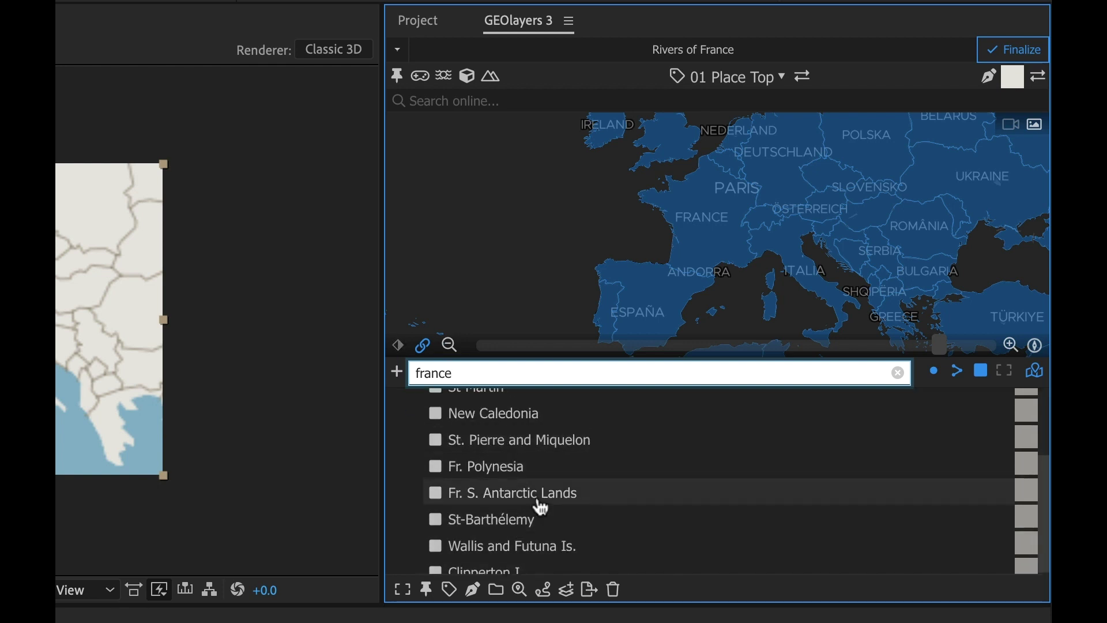
pyautogui.scroll(3, 542, 505)
pyautogui.click(462, 424)
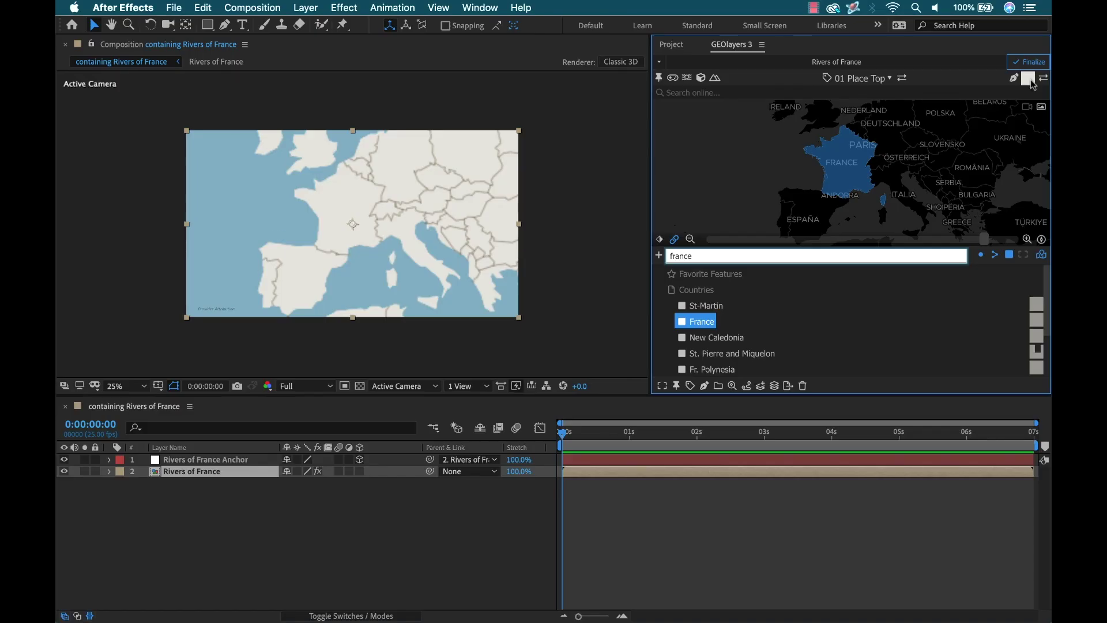
# Add a new style with #919077 fill, name it 'France' and apply it.
pyautogui.click(1028, 79)
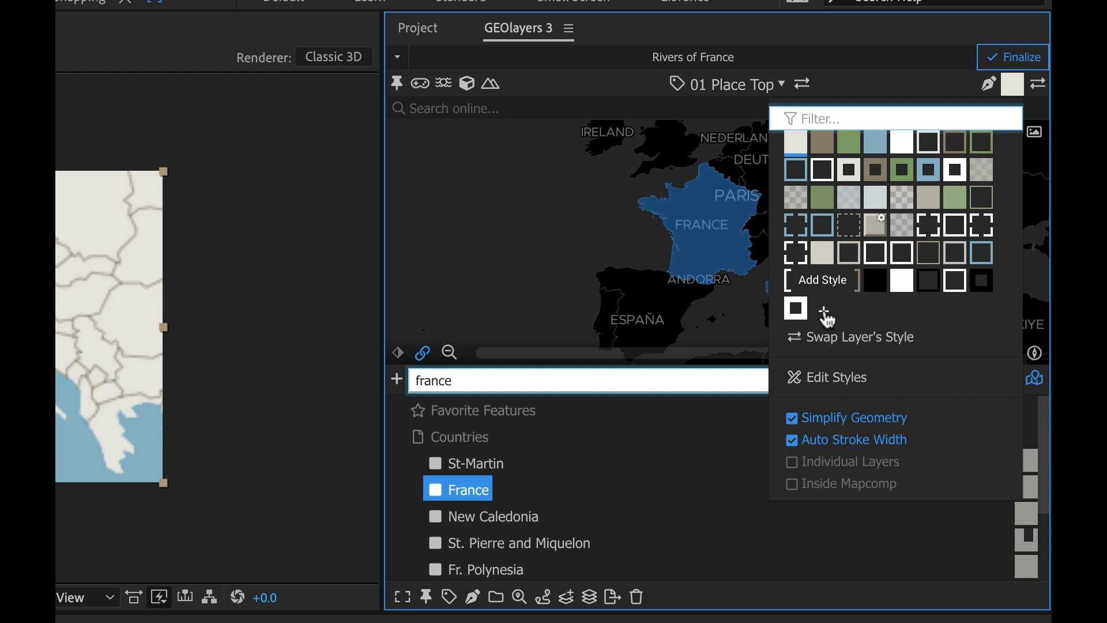
pyautogui.click(826, 311)
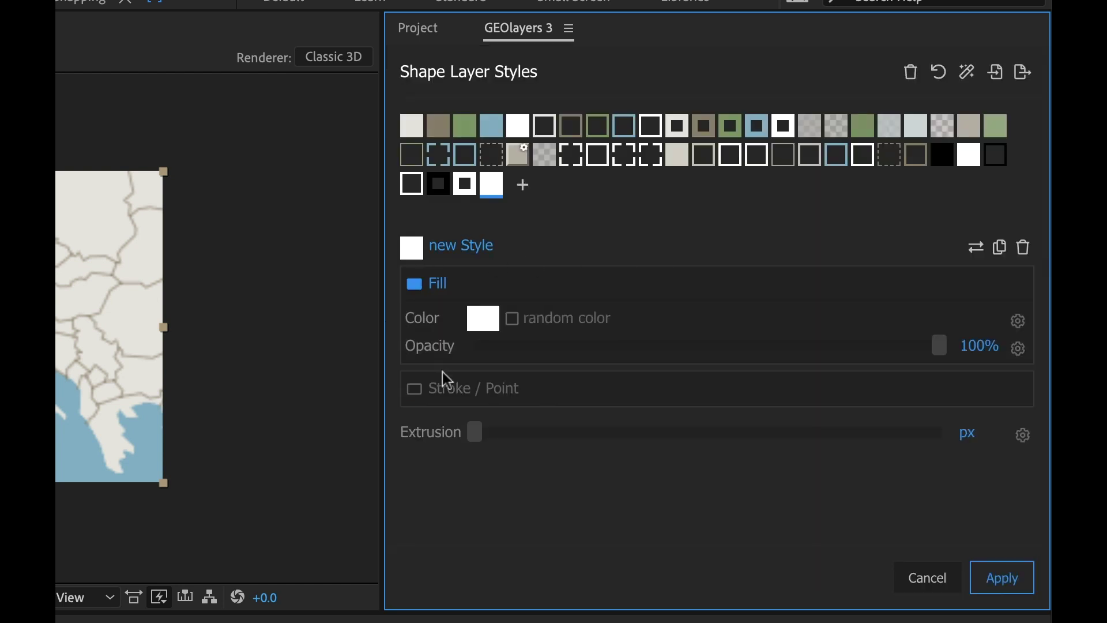
pyautogui.click(488, 319)
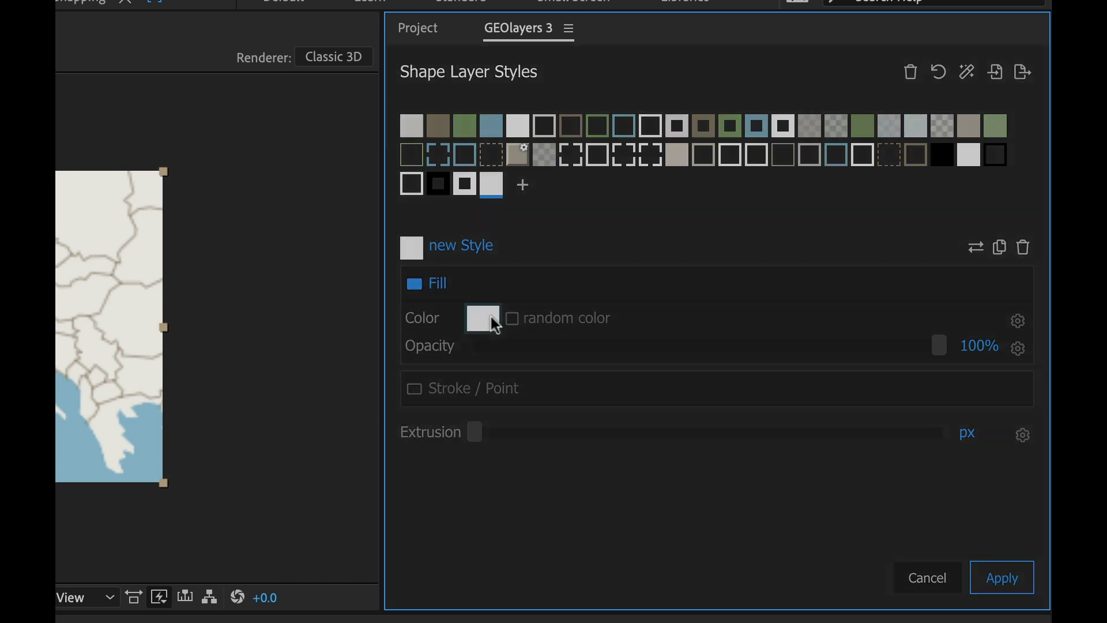
pyautogui.write('#919077')
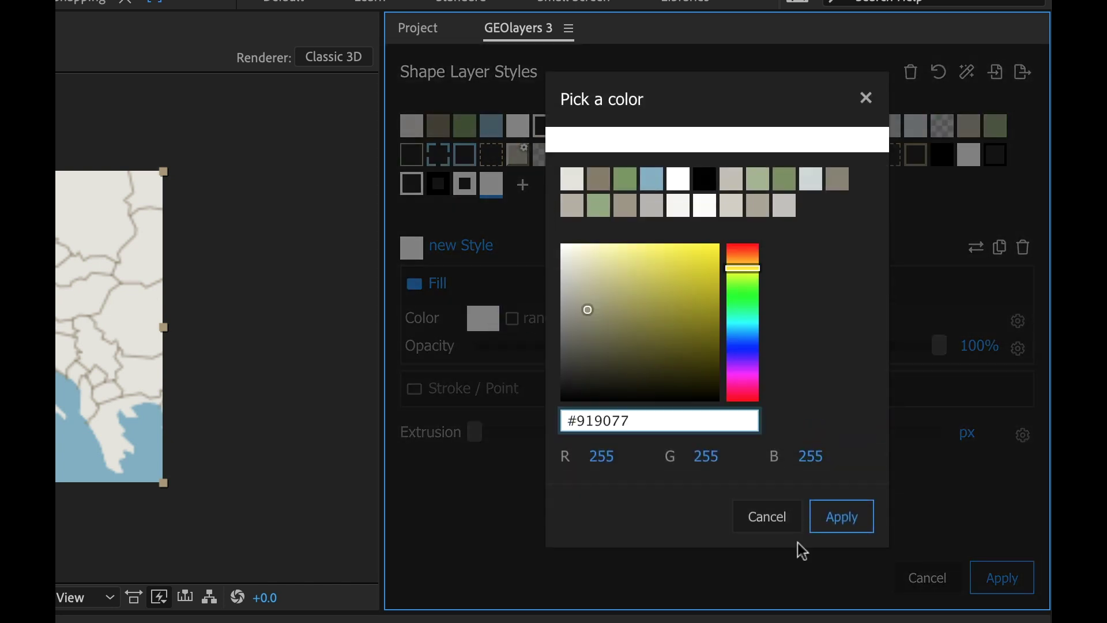
pyautogui.click(852, 526)
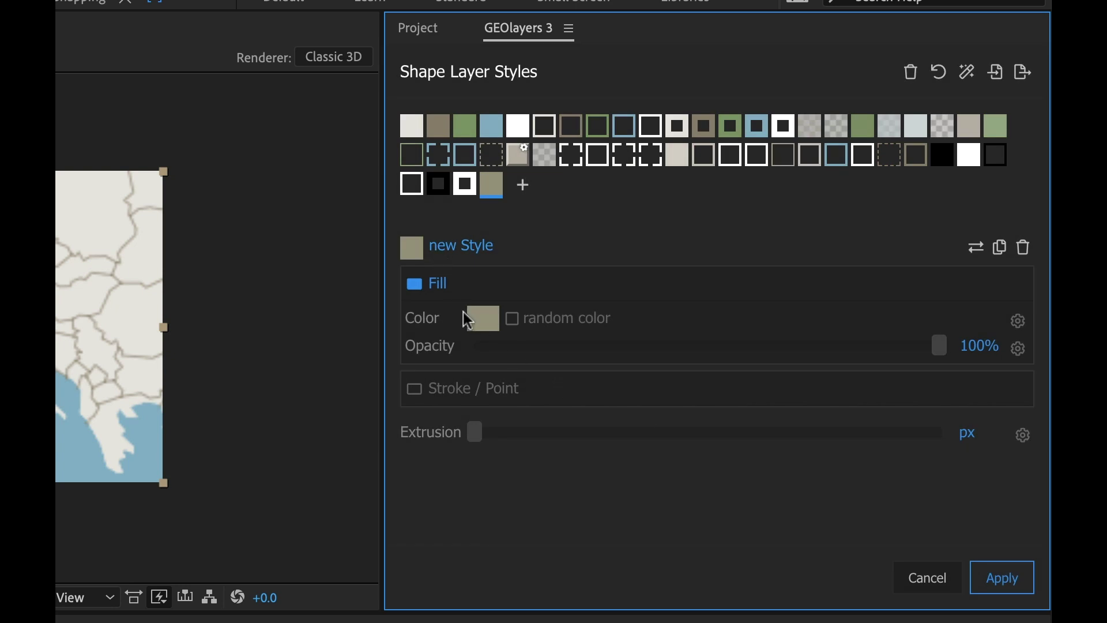
pyautogui.doubleClick(471, 246)
pyautogui.write('F')
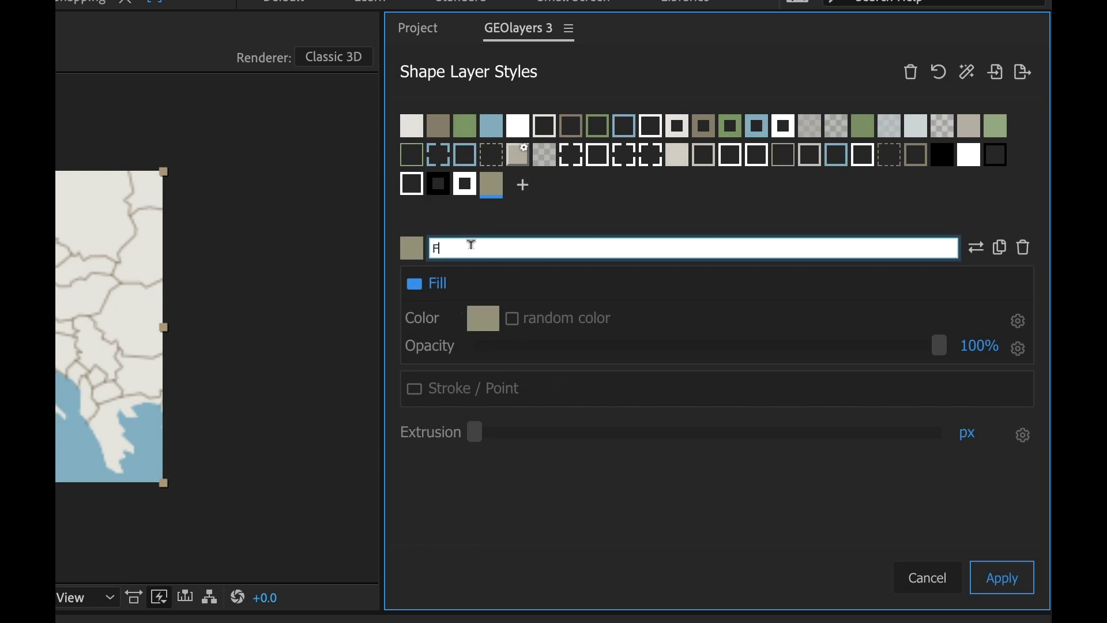
pyautogui.write('rance')
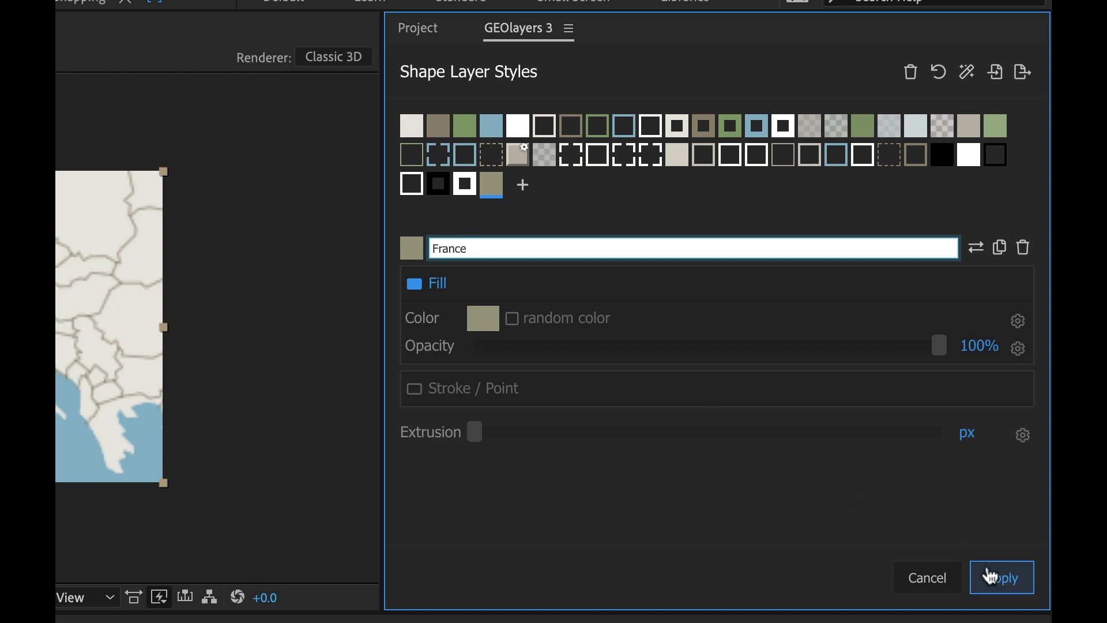
pyautogui.click(1003, 577)
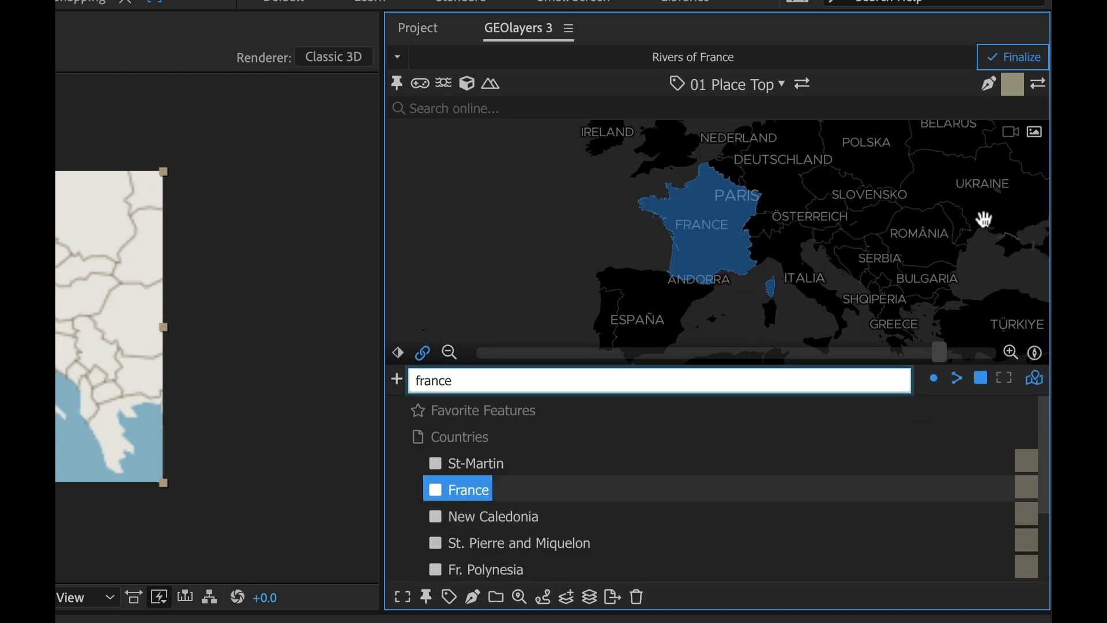
# Add a second style with a 5 px blue #205add outline and no fill, and apply it.
pyautogui.click(1012, 84)
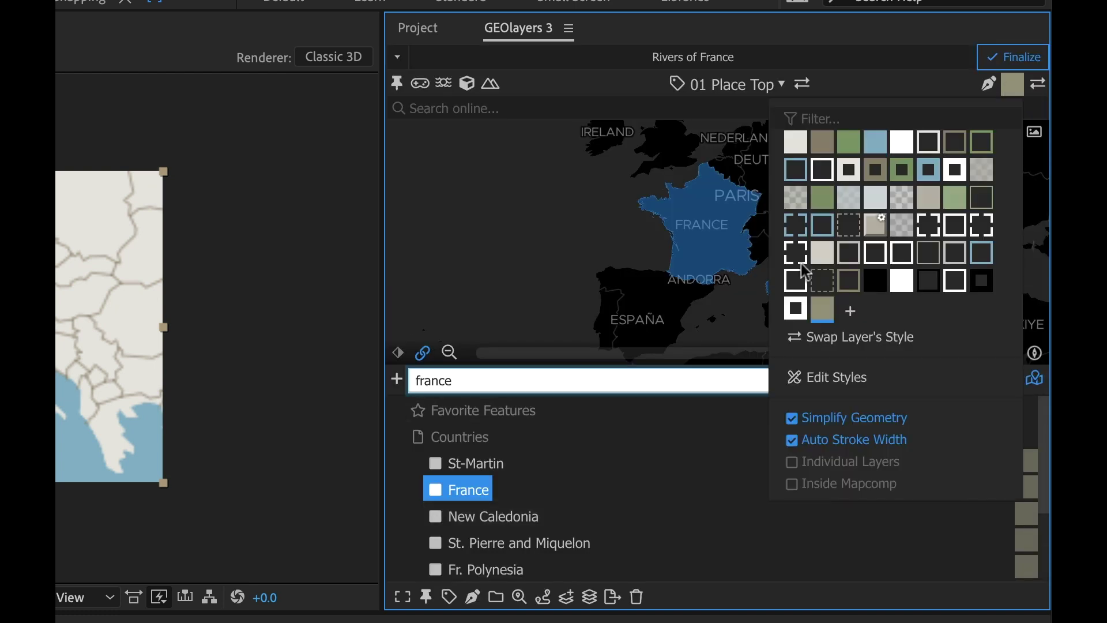
pyautogui.click(853, 312)
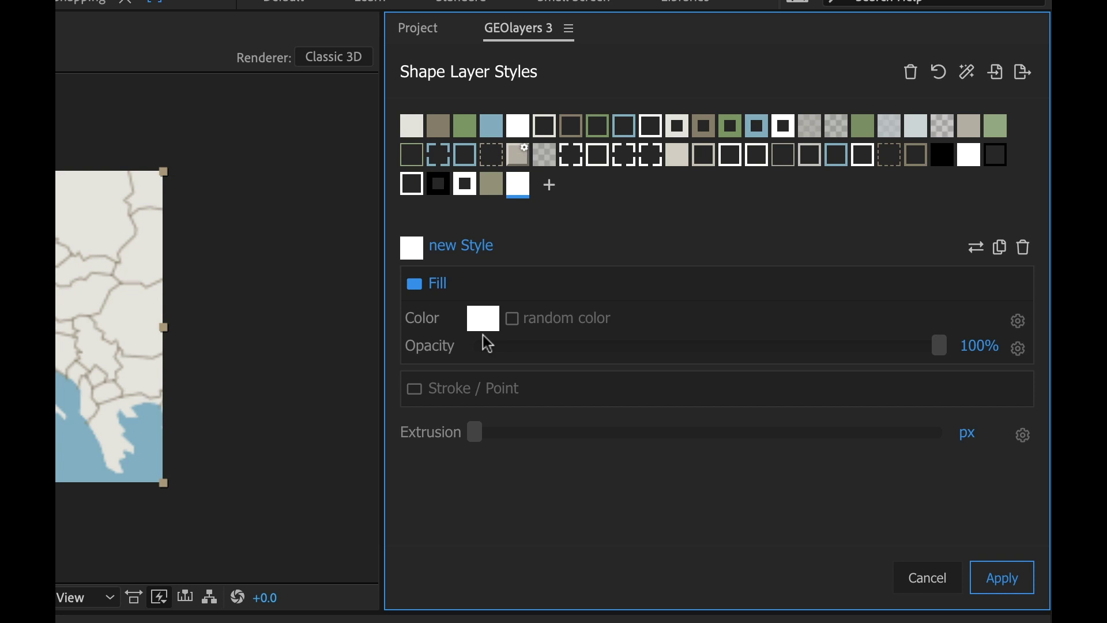
pyautogui.click(414, 389)
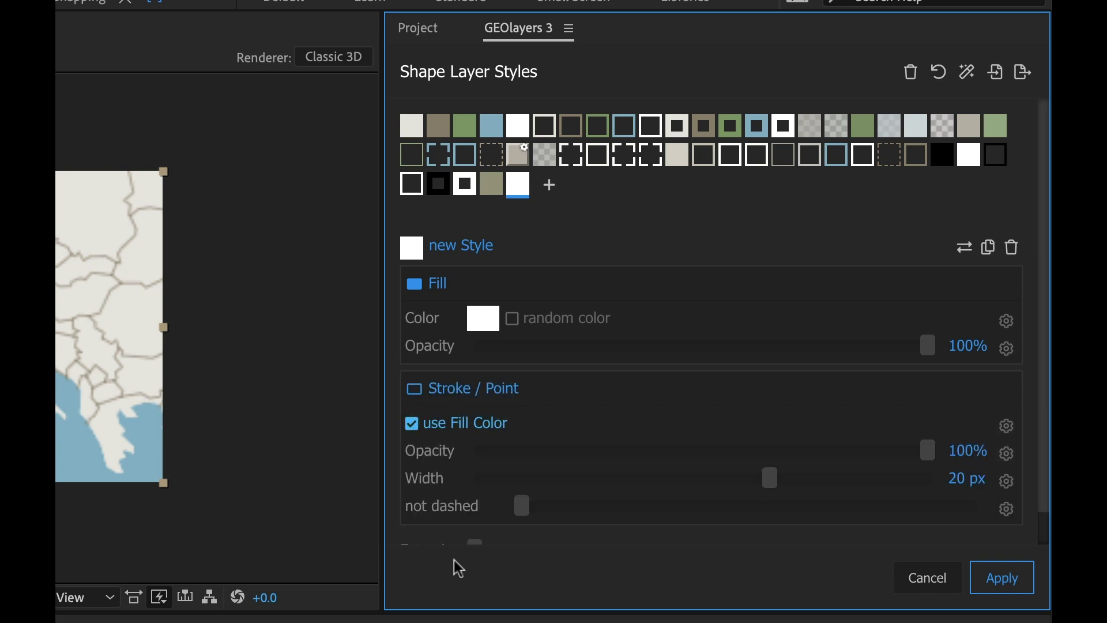
pyautogui.click(413, 284)
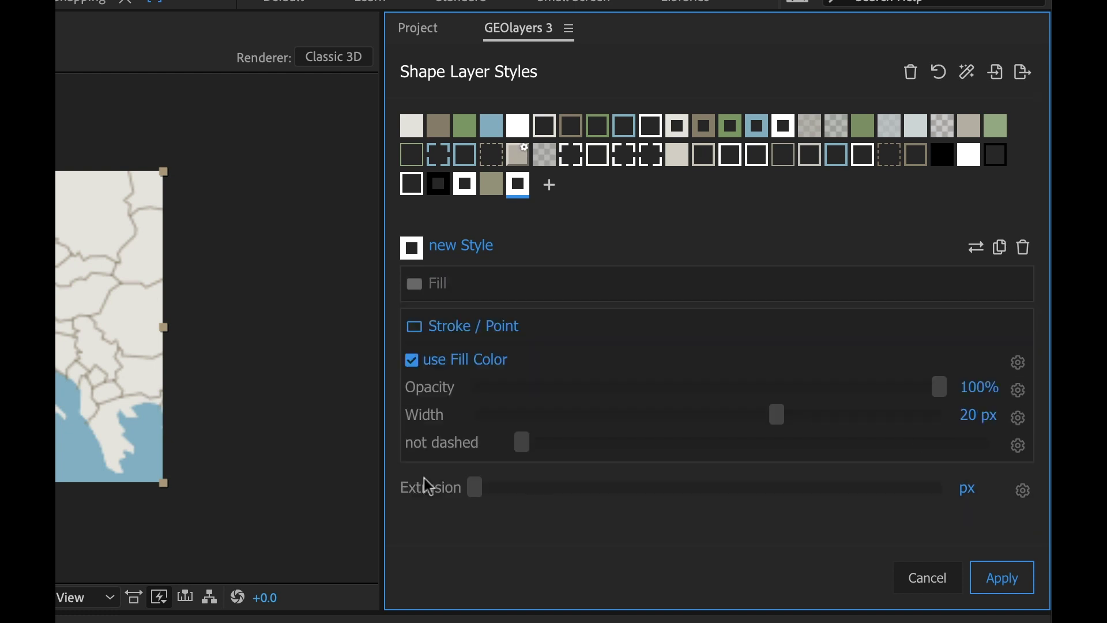
pyautogui.click(440, 300)
pyautogui.click(492, 313)
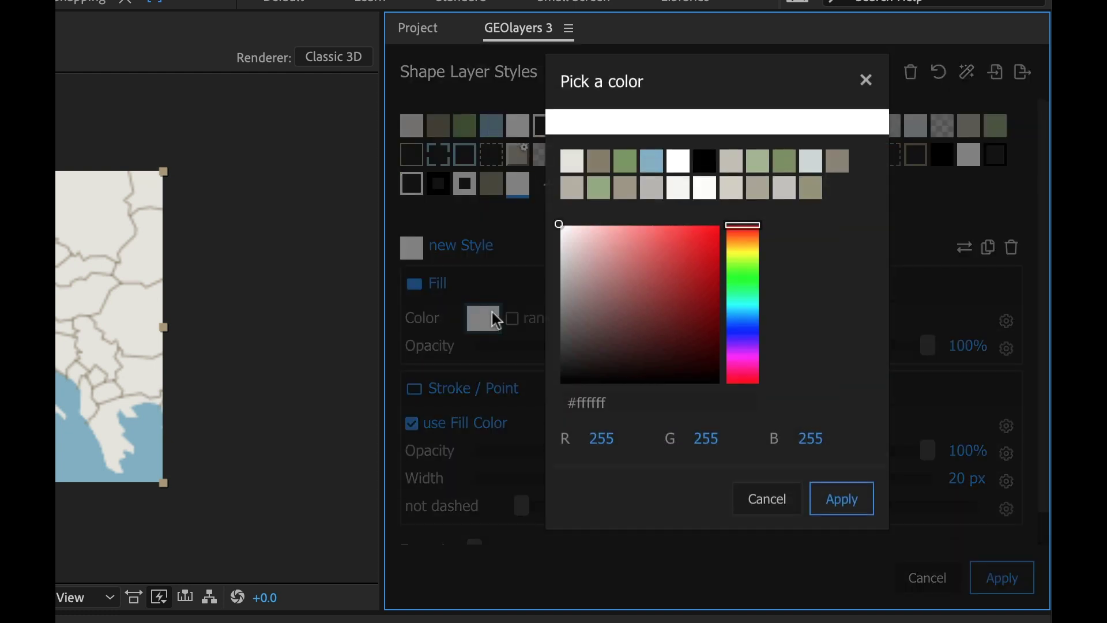
pyautogui.write('#205add')
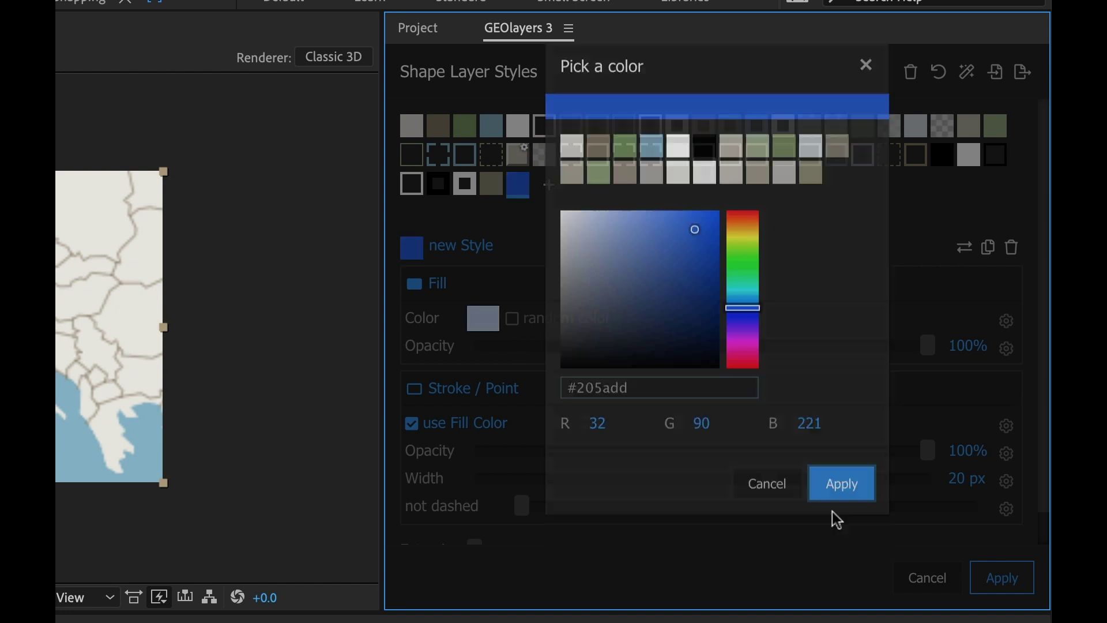
pyautogui.click(842, 516)
pyautogui.click(422, 289)
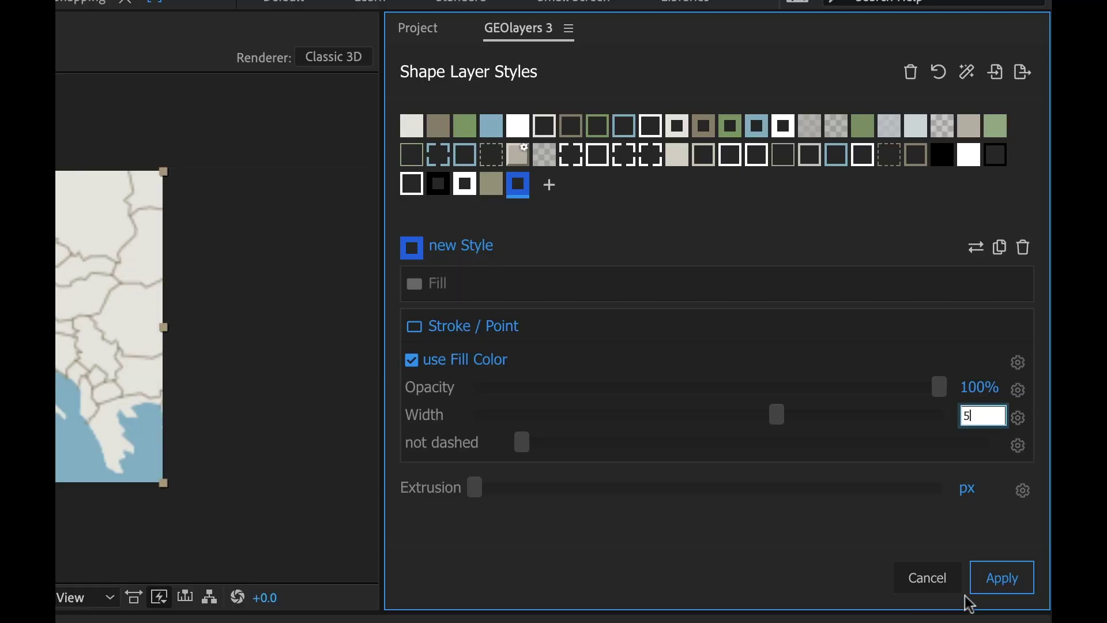
pyautogui.click(999, 579)
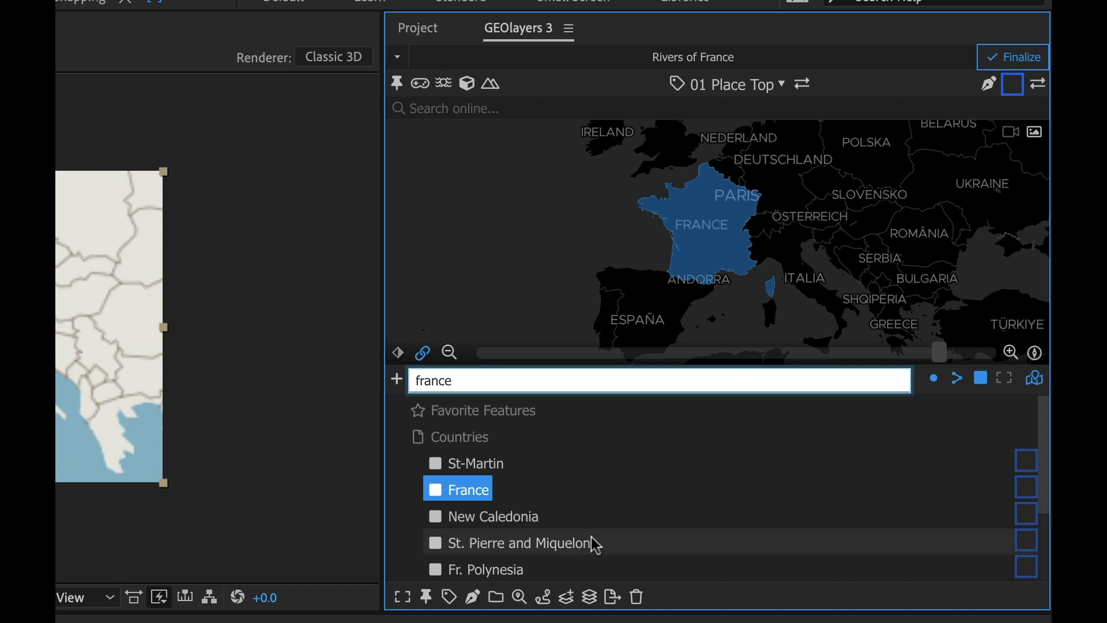
pyautogui.click(1016, 92)
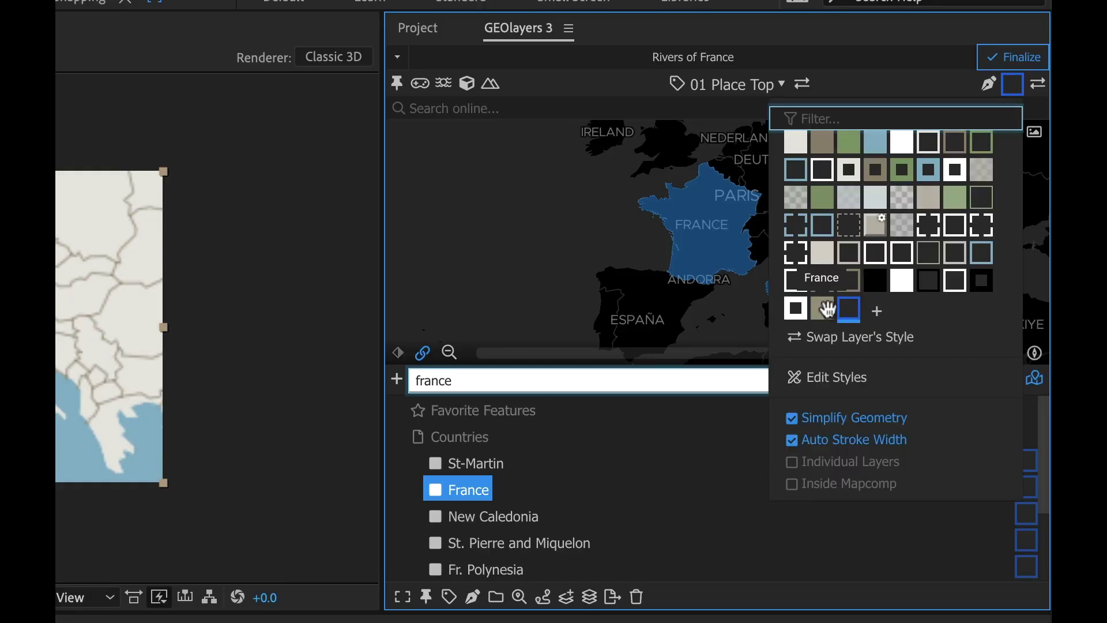
# Pick the grey-olive France style from the style palette.
pyautogui.click(842, 288)
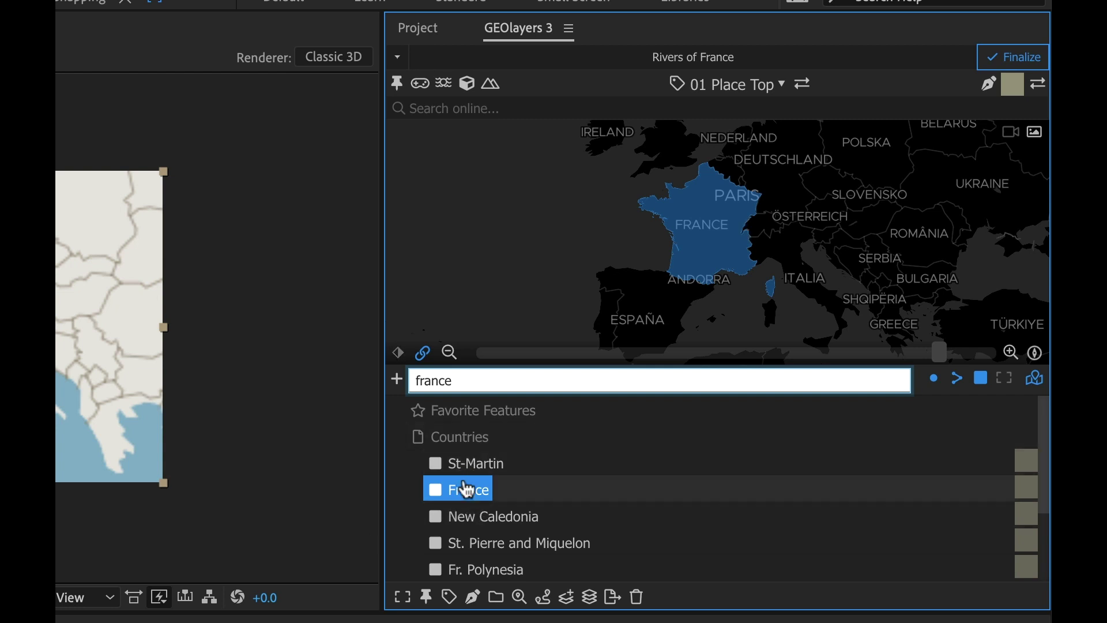
# Draw France into the comp as a grey-olive shape layer with Draw Features.
pyautogui.click(474, 598)
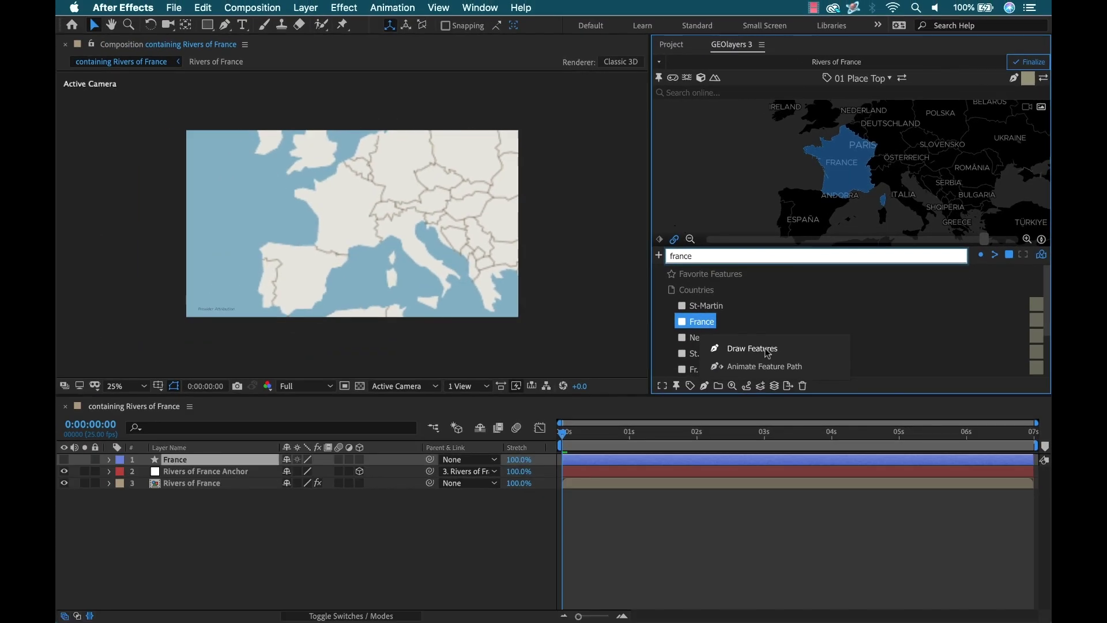
pyautogui.click(767, 350)
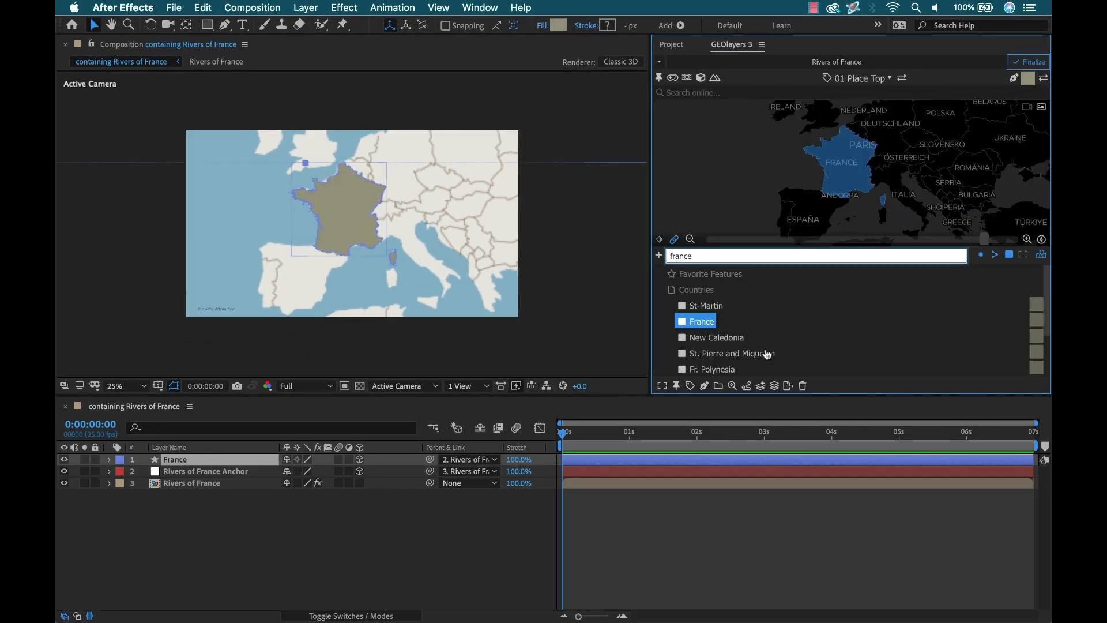
# Deselect the new France layer and adjust the grid and guide display options.
pyautogui.click(163, 515)
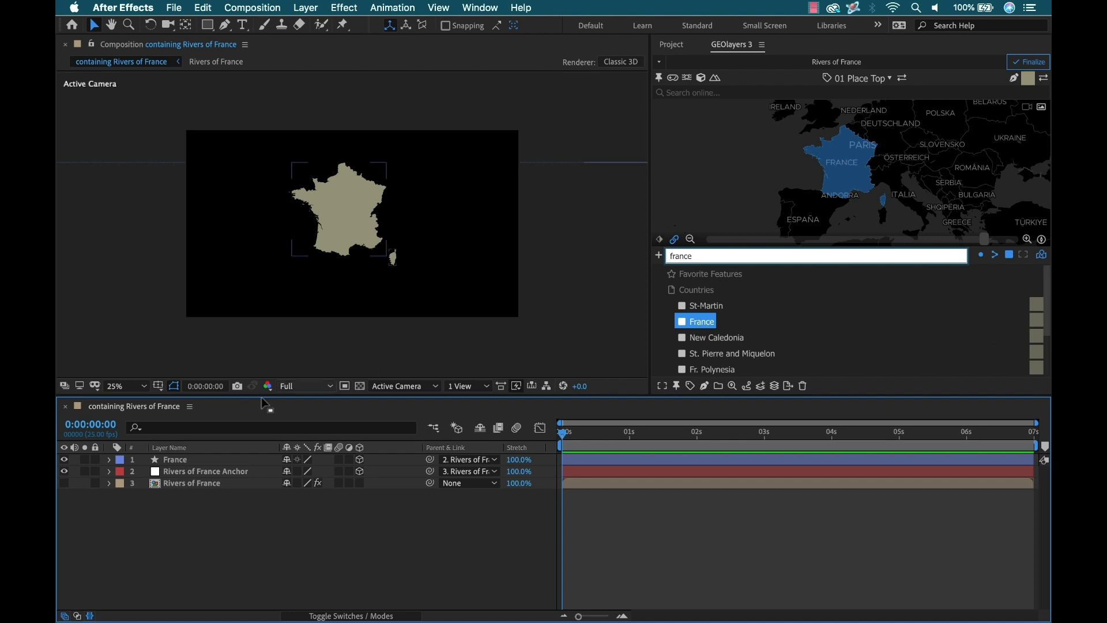
pyautogui.click(158, 386)
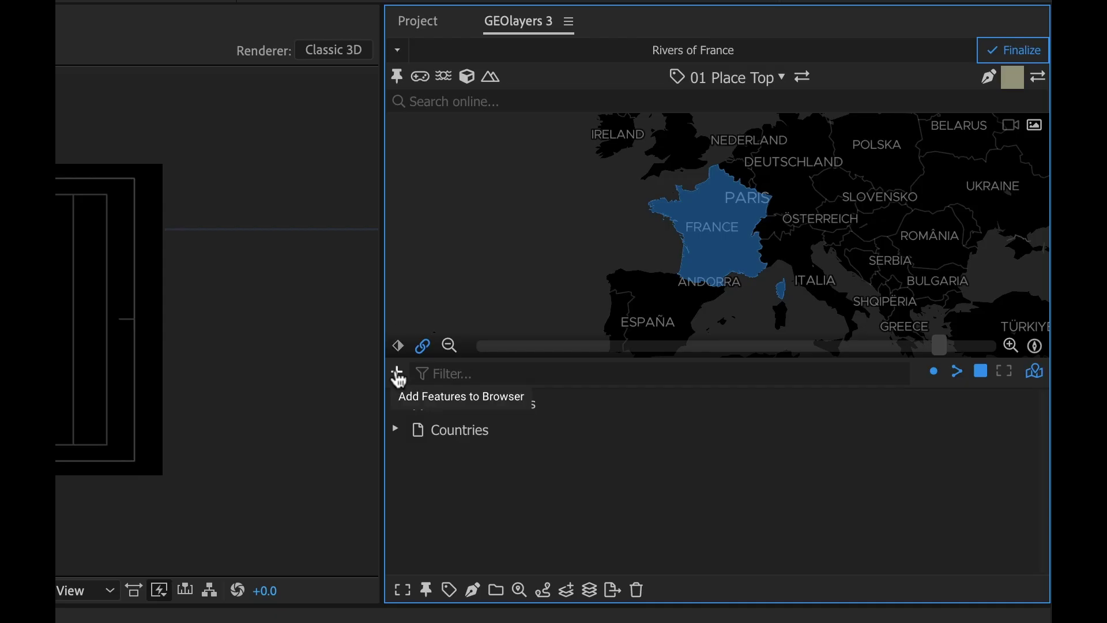
pyautogui.click(398, 374)
# Download the Natural Earth River Lines dataset into GEOlayers' feature list.
pyautogui.click(510, 395)
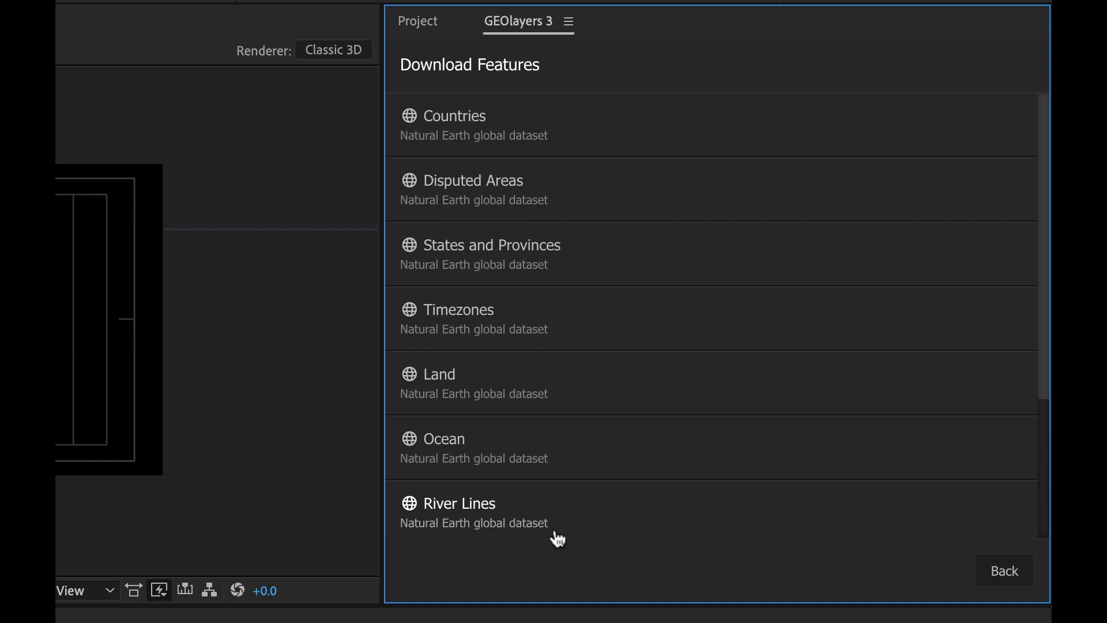
pyautogui.click(681, 511)
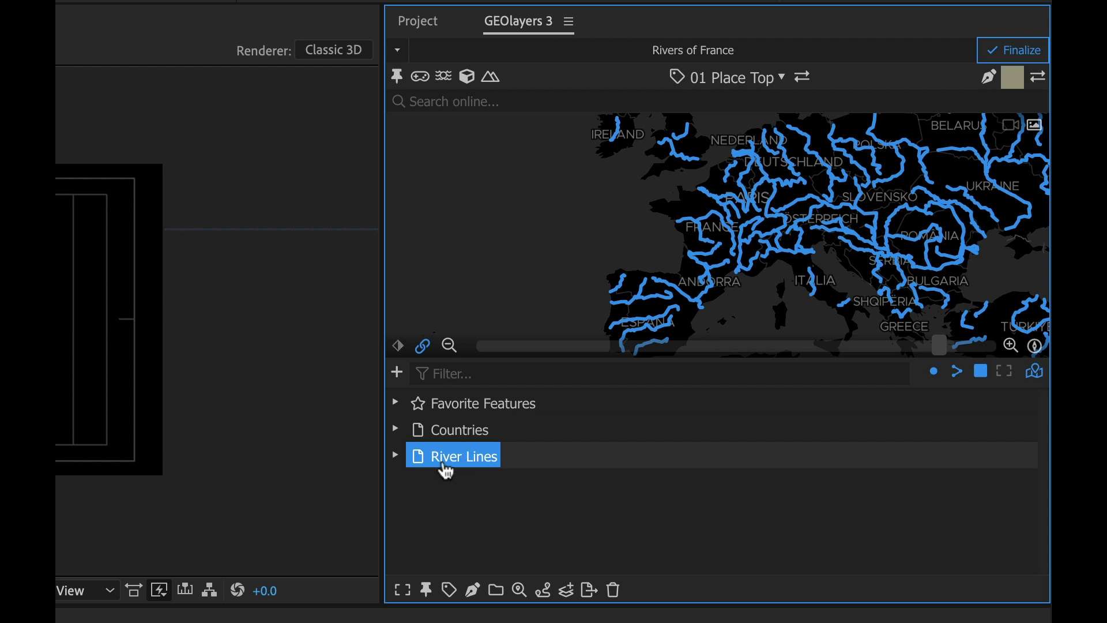
pyautogui.click(466, 367)
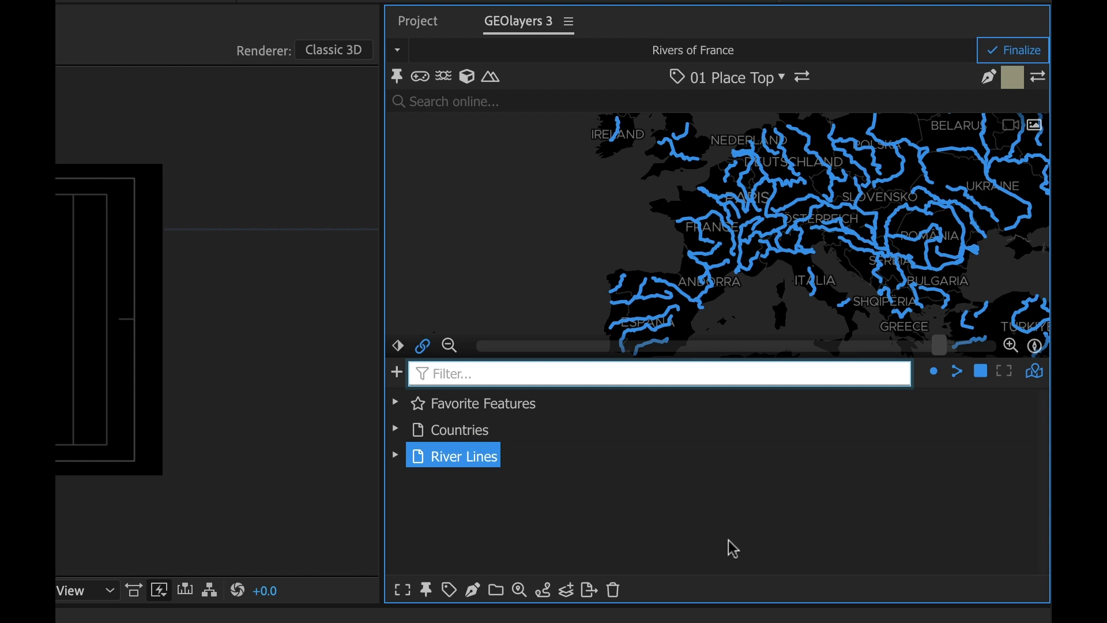
# Filter River Lines for 'seine', select the Seine and give it the blue outline style.
pyautogui.write('se')
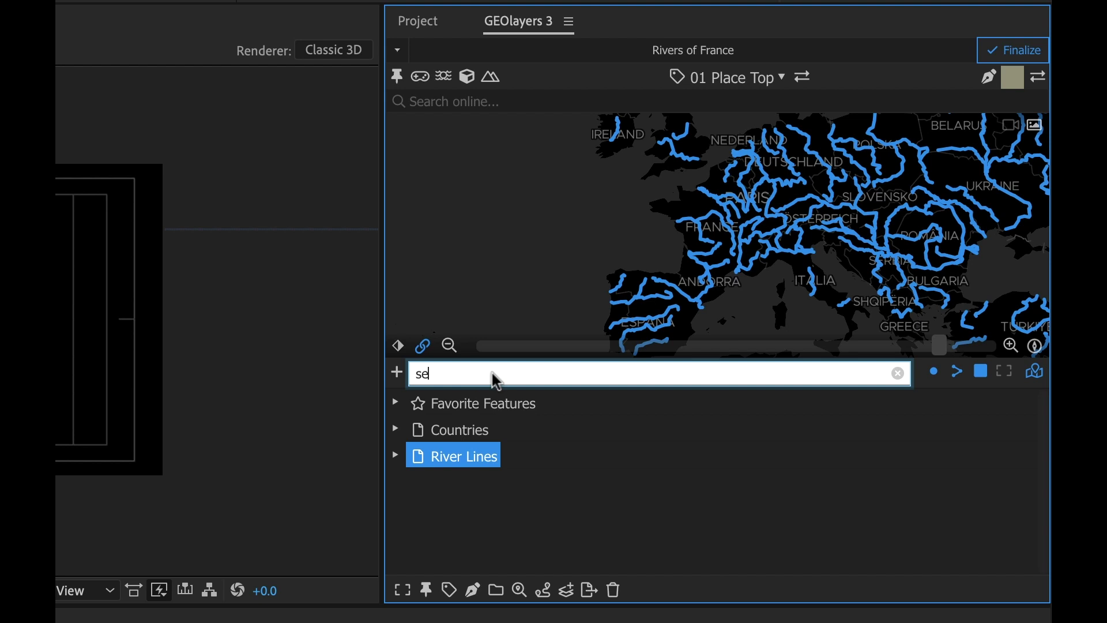
pyautogui.write('ine')
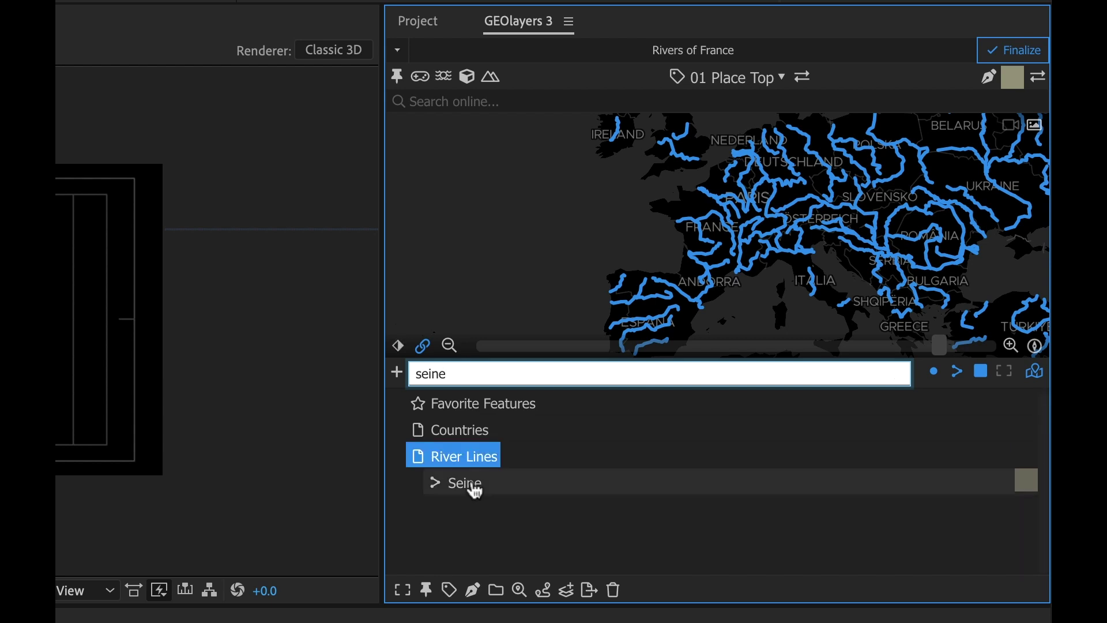
pyautogui.click(468, 483)
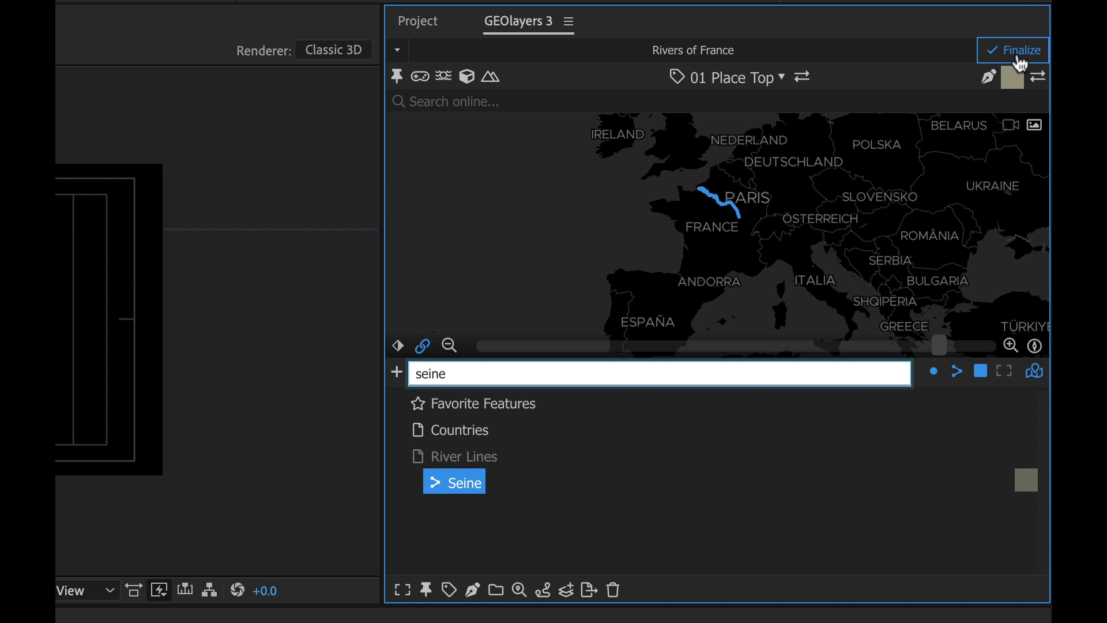
pyautogui.click(1015, 77)
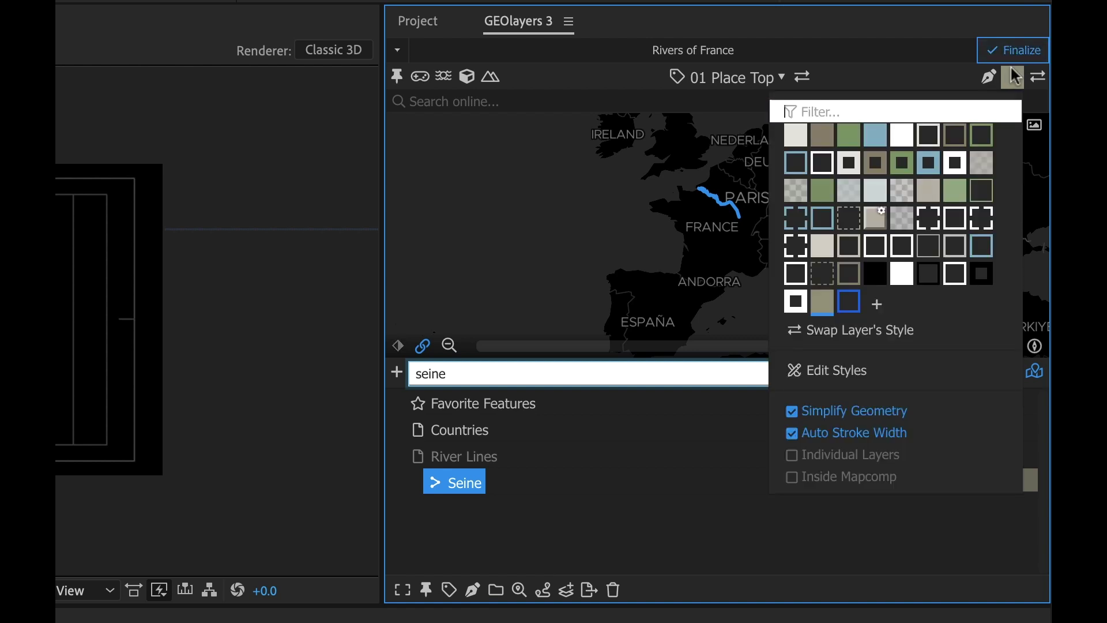
pyautogui.click(856, 310)
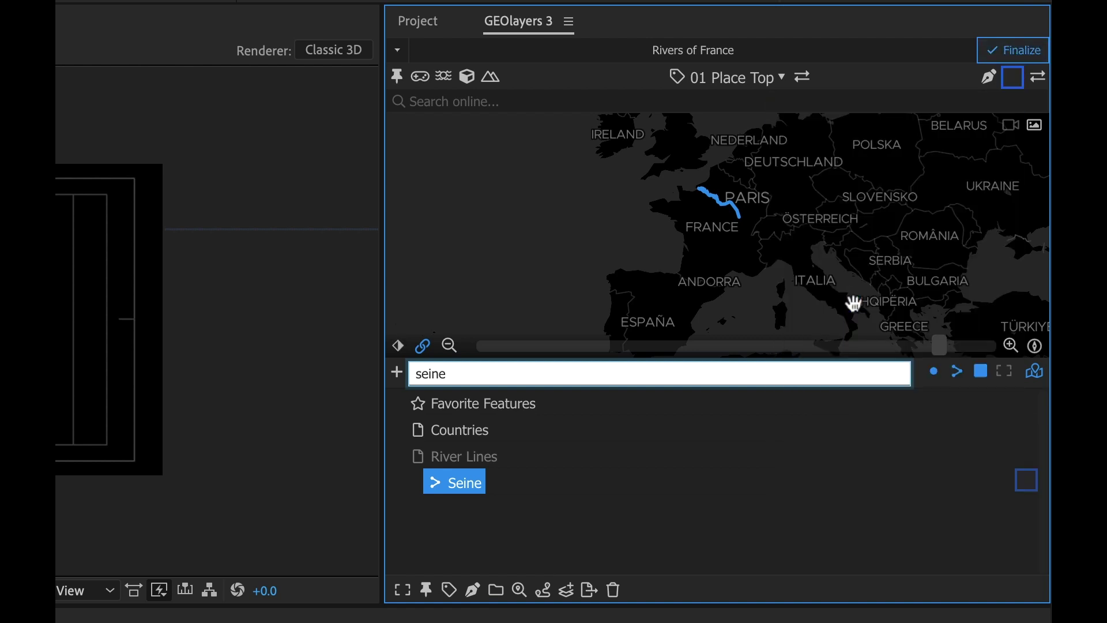
# Rename the blue style to 'Rivers of France' in the style editor and apply it.
pyautogui.click(1012, 80)
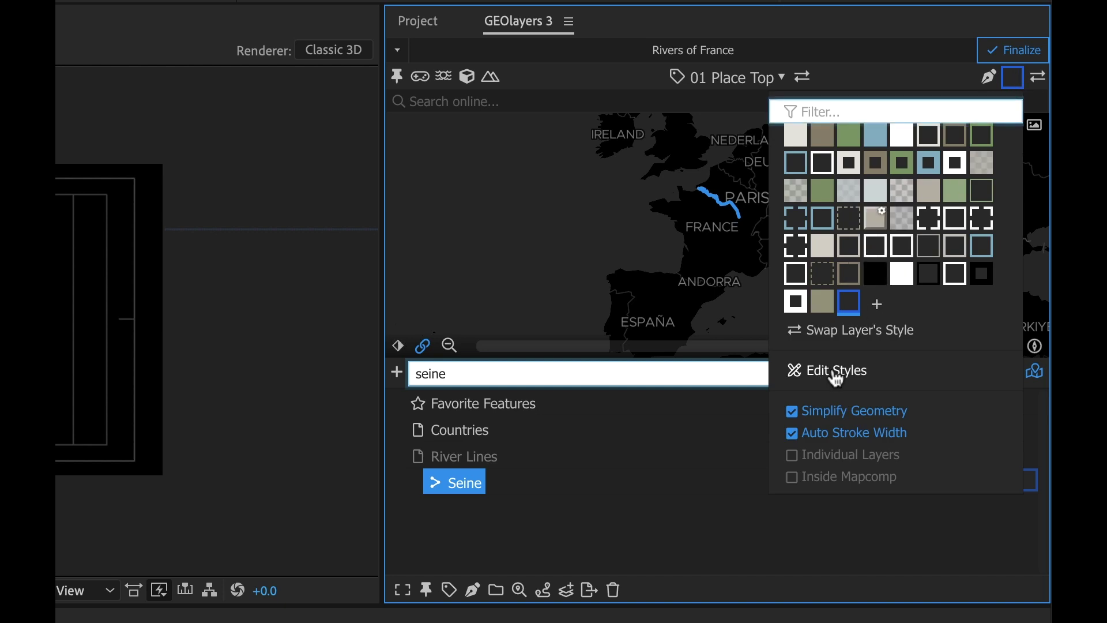
pyautogui.click(836, 375)
pyautogui.click(461, 236)
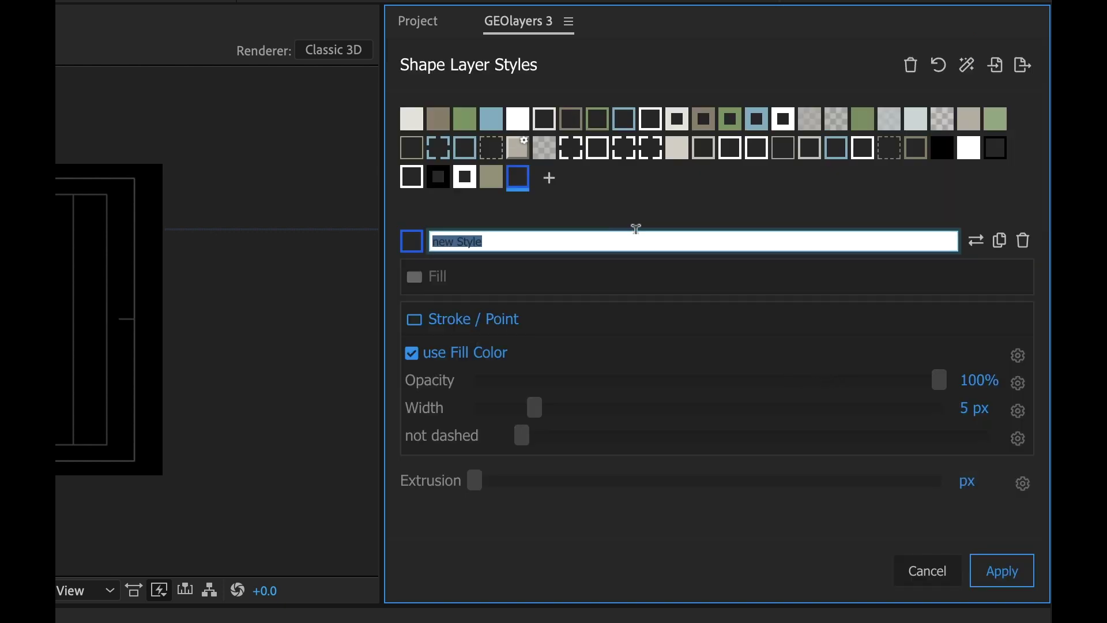
pyautogui.write('Rivers of France')
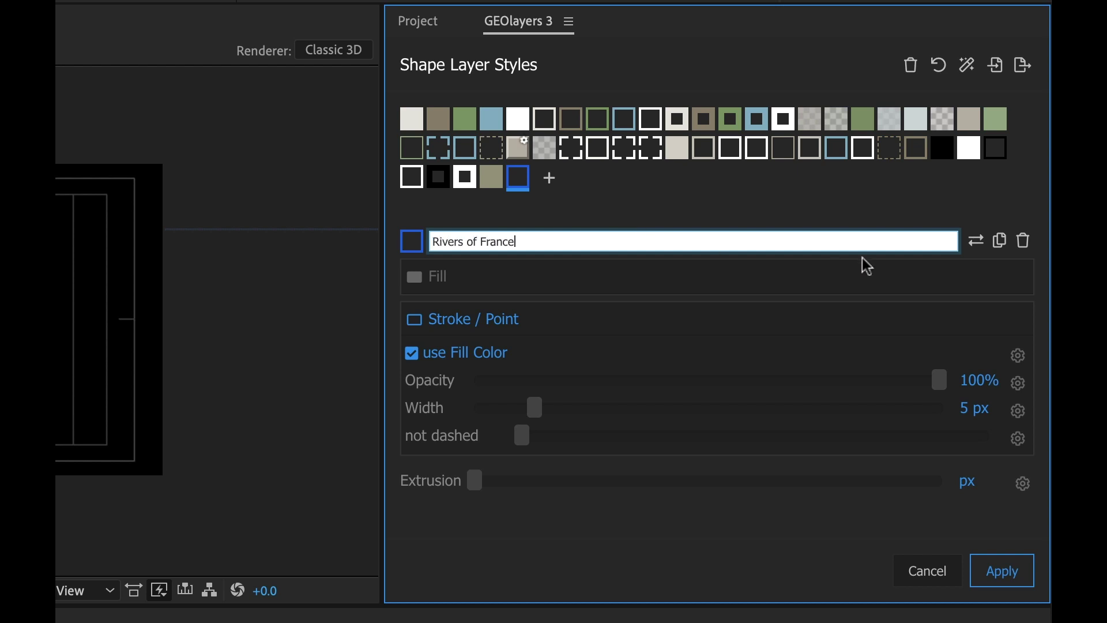
pyautogui.click(1004, 569)
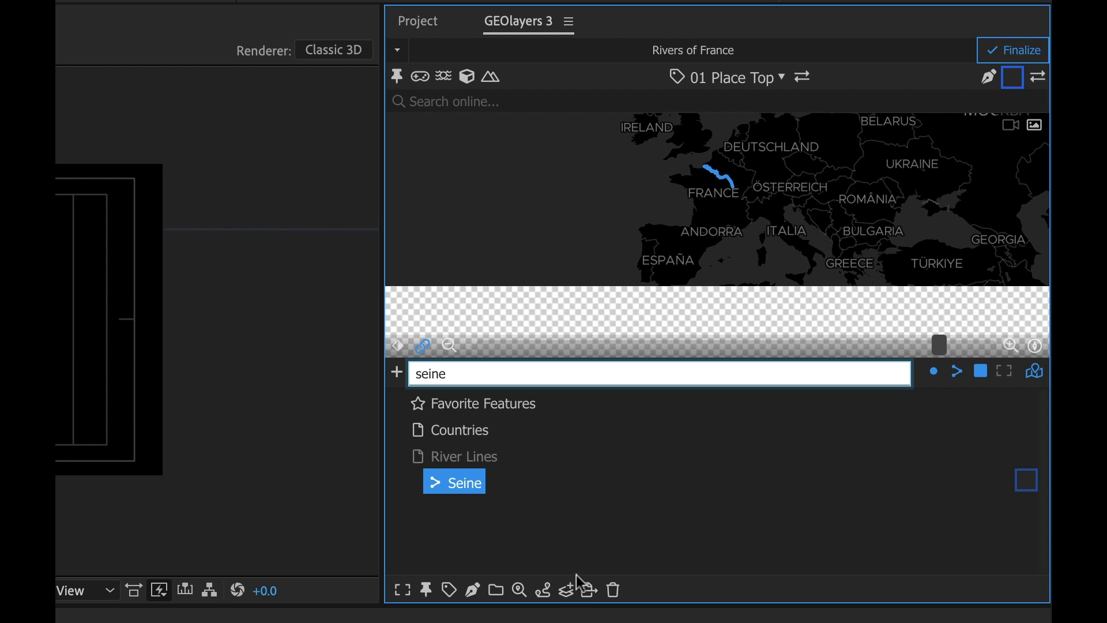
pyautogui.click(472, 589)
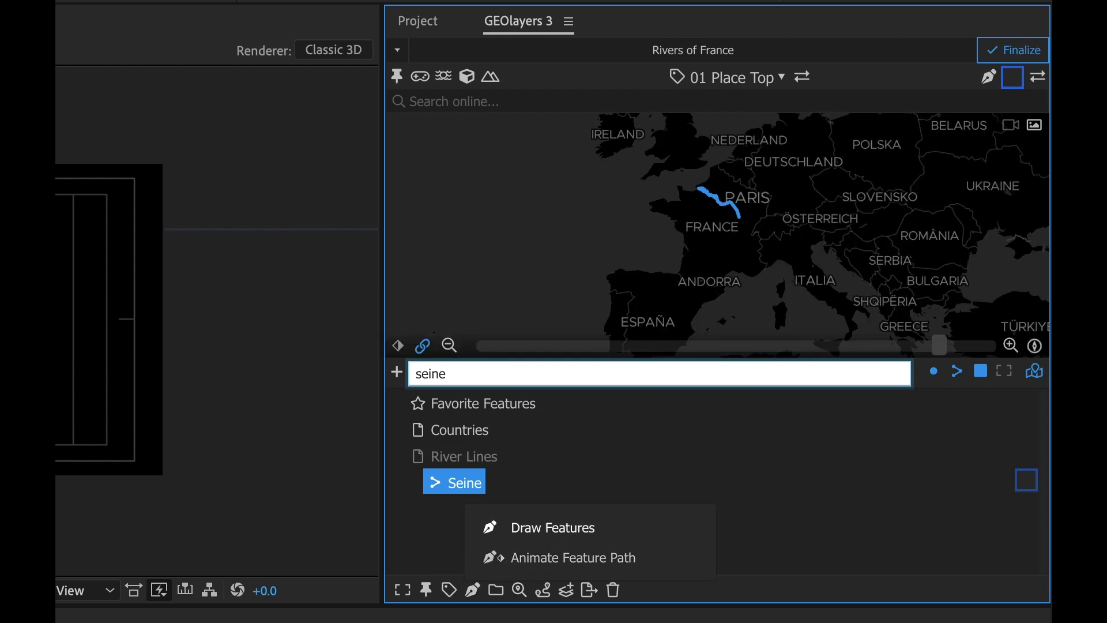
# Draw the Seine as its own comp layer, set the viewer to 50%, then switch to Chrome.
pyautogui.click(552, 527)
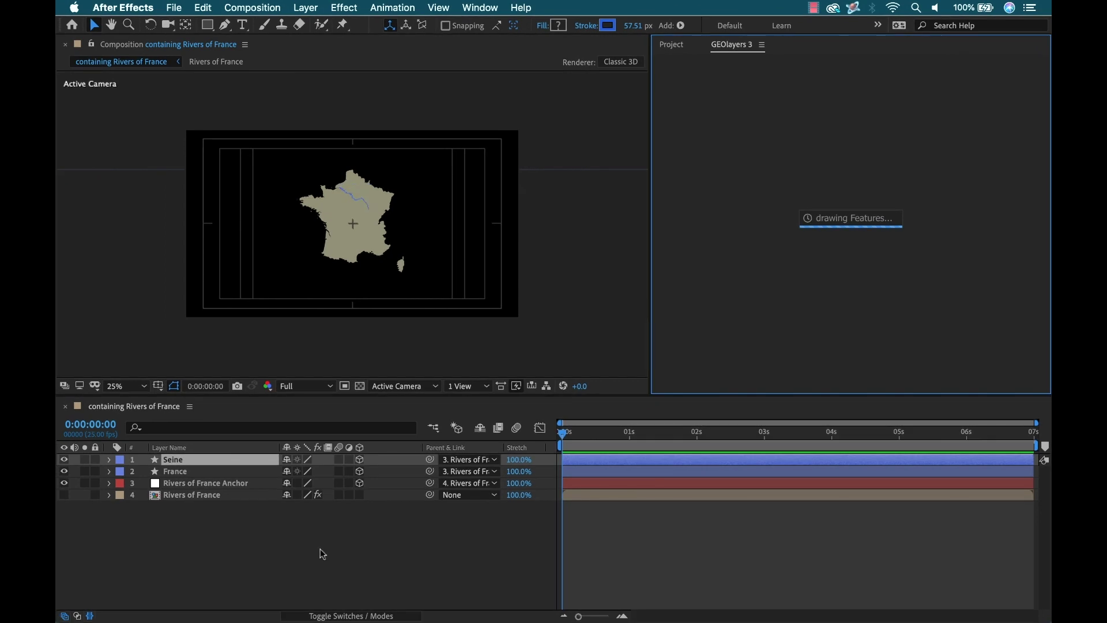
pyautogui.click(320, 548)
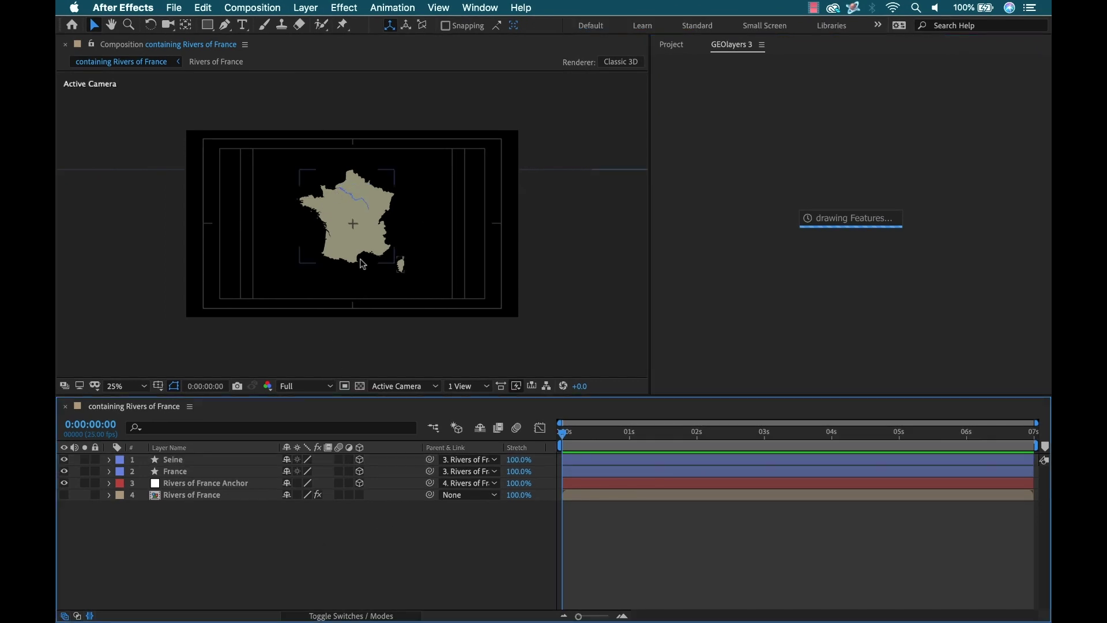
pyautogui.press(',')
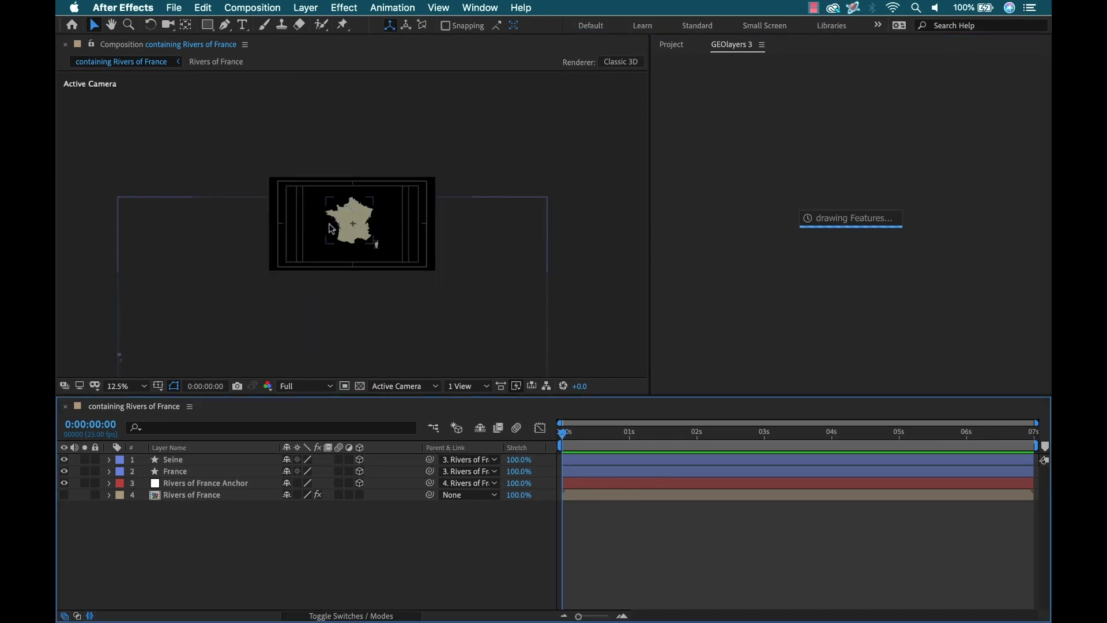
pyautogui.press('.')
pyautogui.press('.')
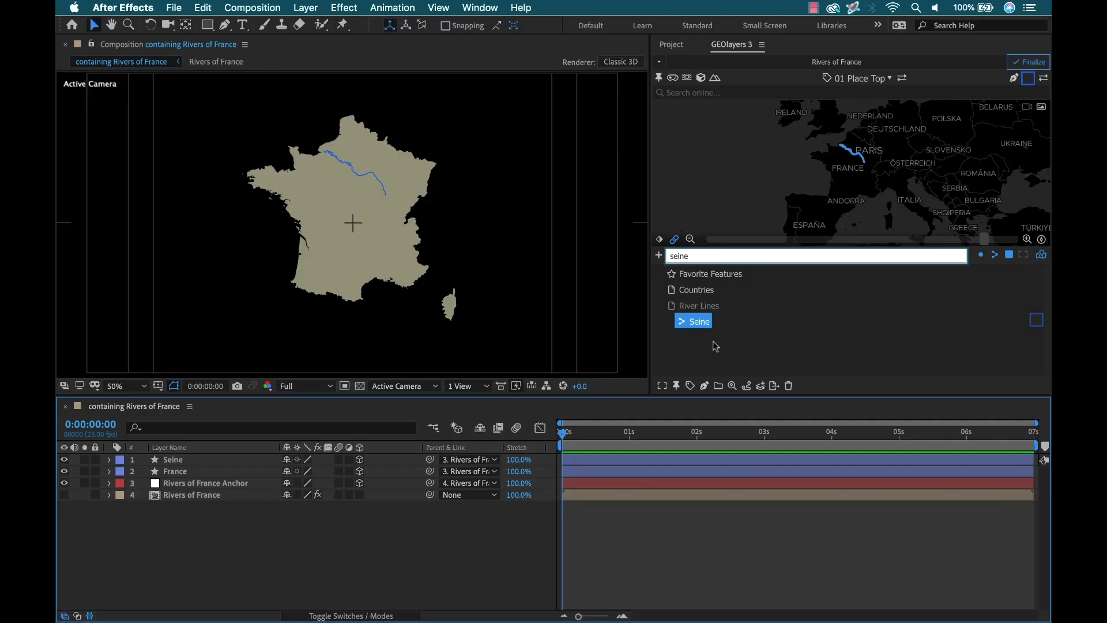
pyautogui.doubleClick(699, 252)
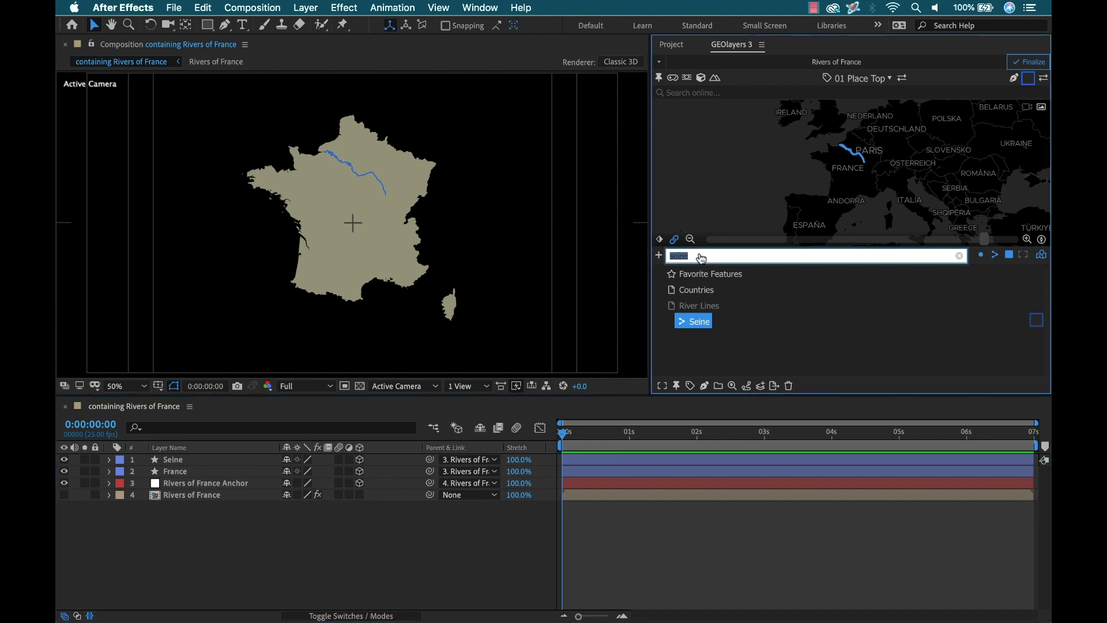
pyautogui.press('super+Tab')
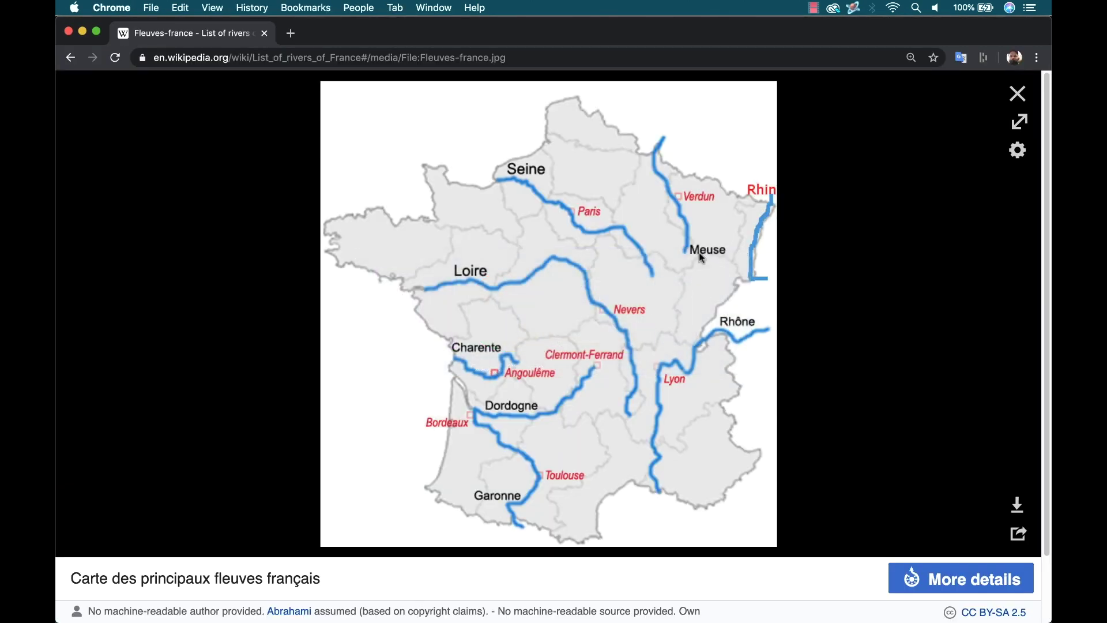
# Back in After Effects, filter River Lines for 'loire' and preview the first result.
pyautogui.press('super+Tab')
pyautogui.write('loire')
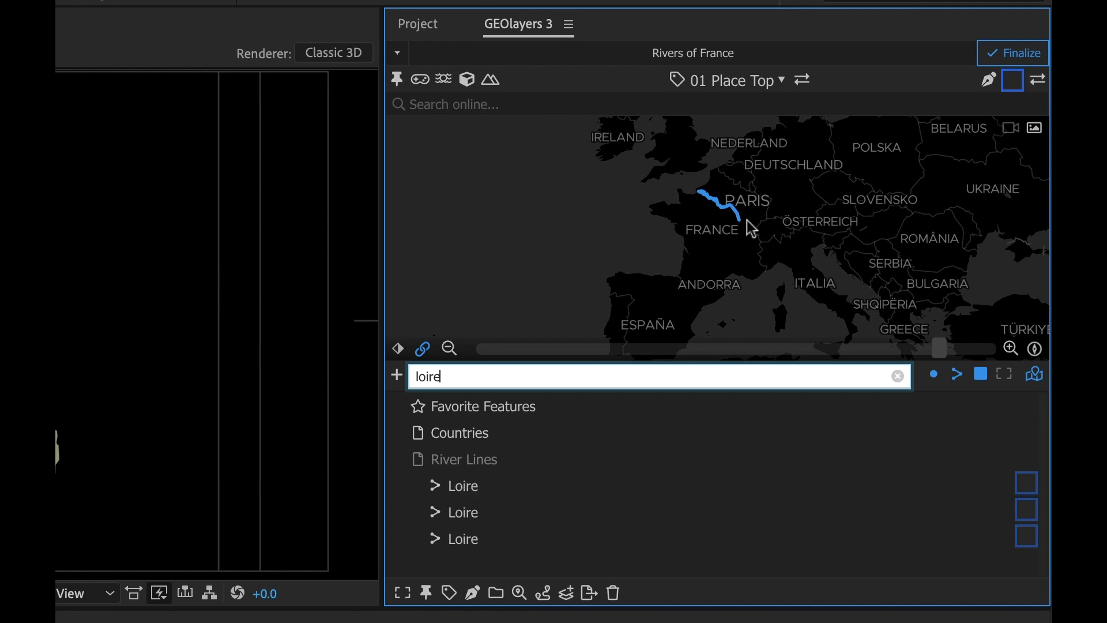
pyautogui.click(458, 486)
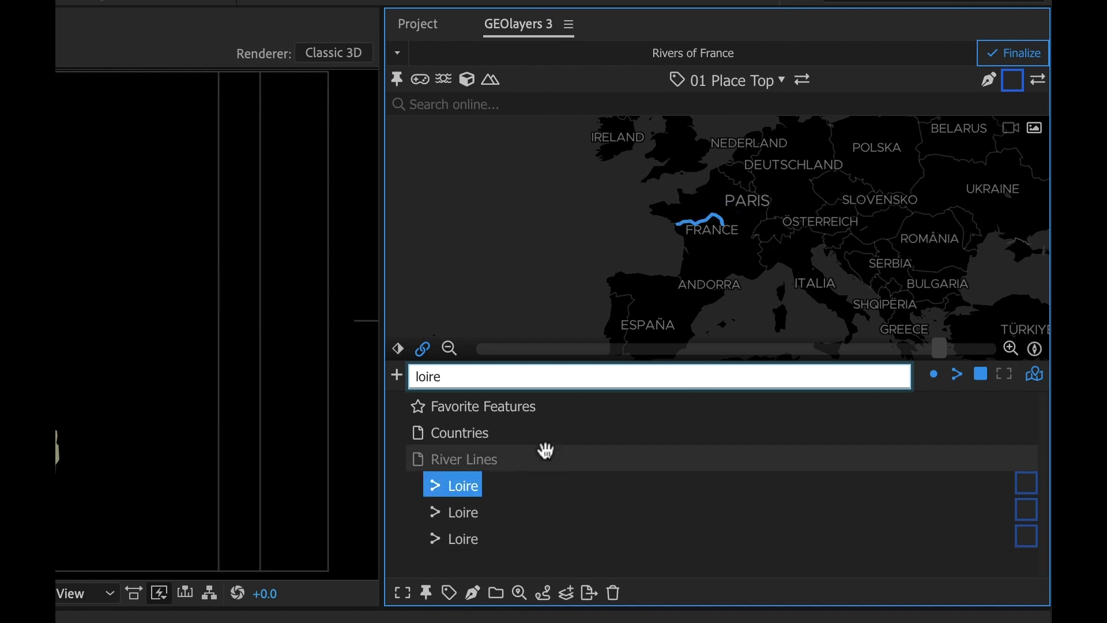
# Compare the three Loire results on the map preview to find the right river lines.
pyautogui.click(471, 513)
pyautogui.click(481, 537)
pyautogui.click(474, 514)
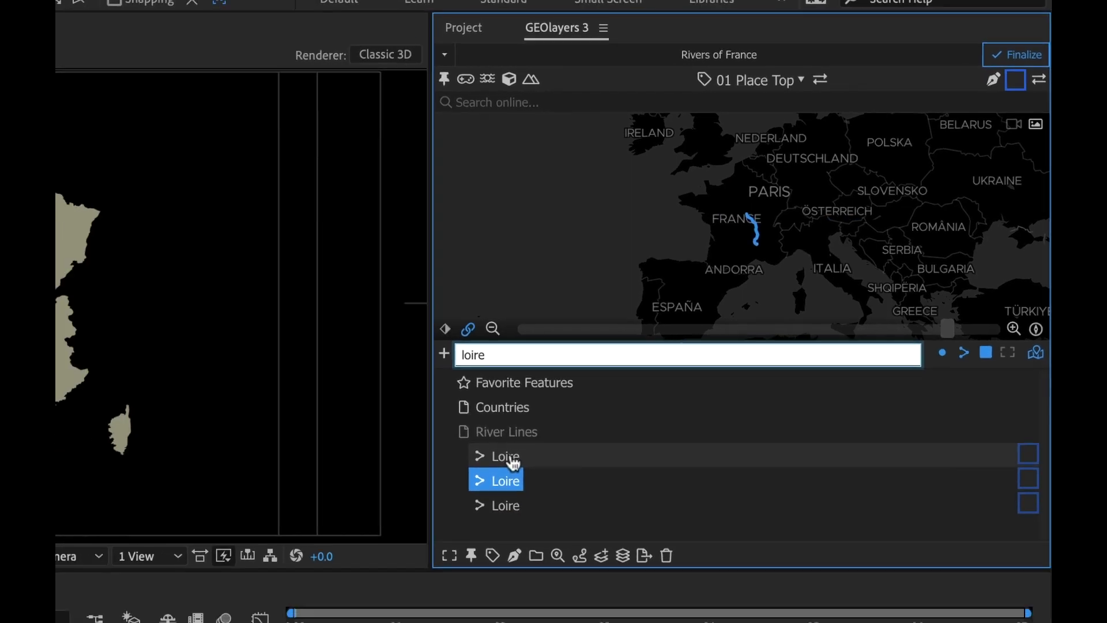
pyautogui.click(508, 456)
pyautogui.click(511, 483)
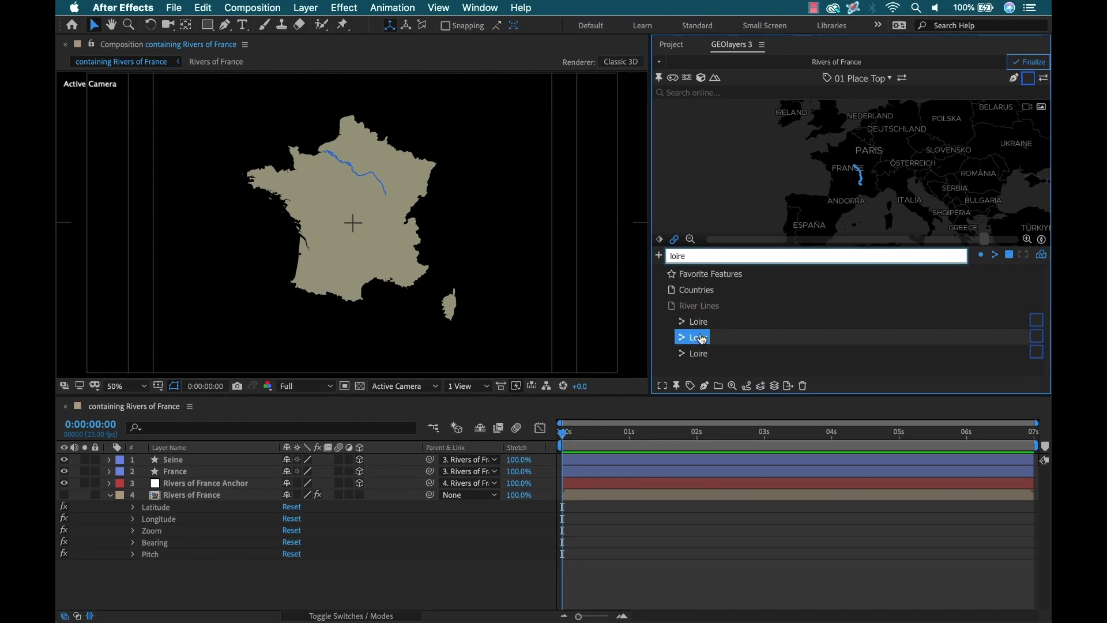
pyautogui.click(695, 321)
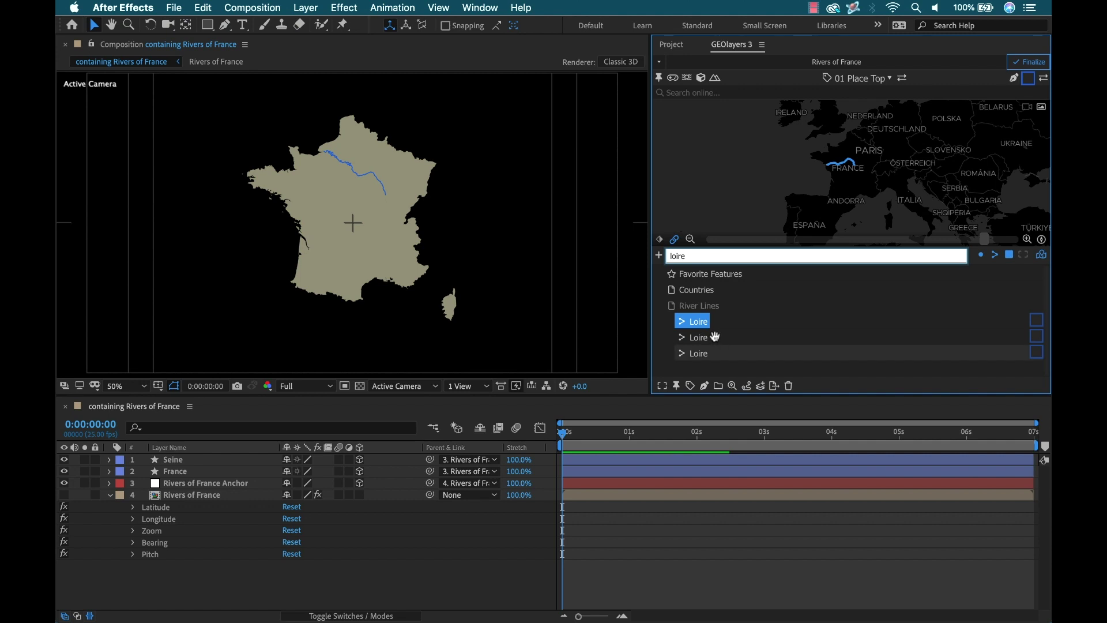
pyautogui.click(707, 336)
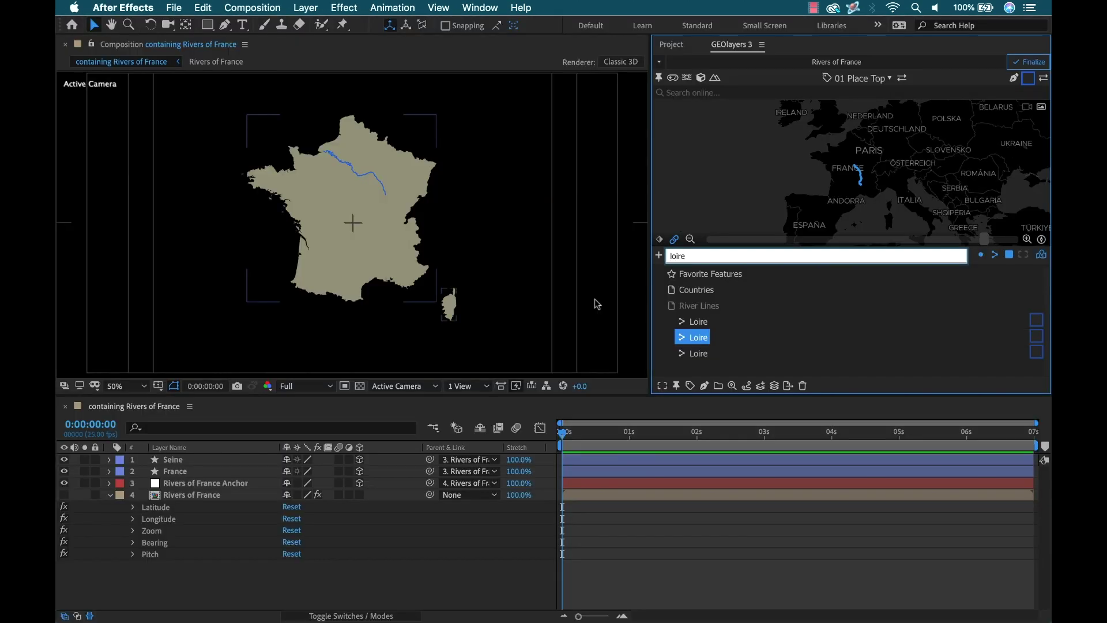
# Select both Loire lines and draw them as a combined 'Loire, Loire' layer in the comp.
pyautogui.click(696, 322)
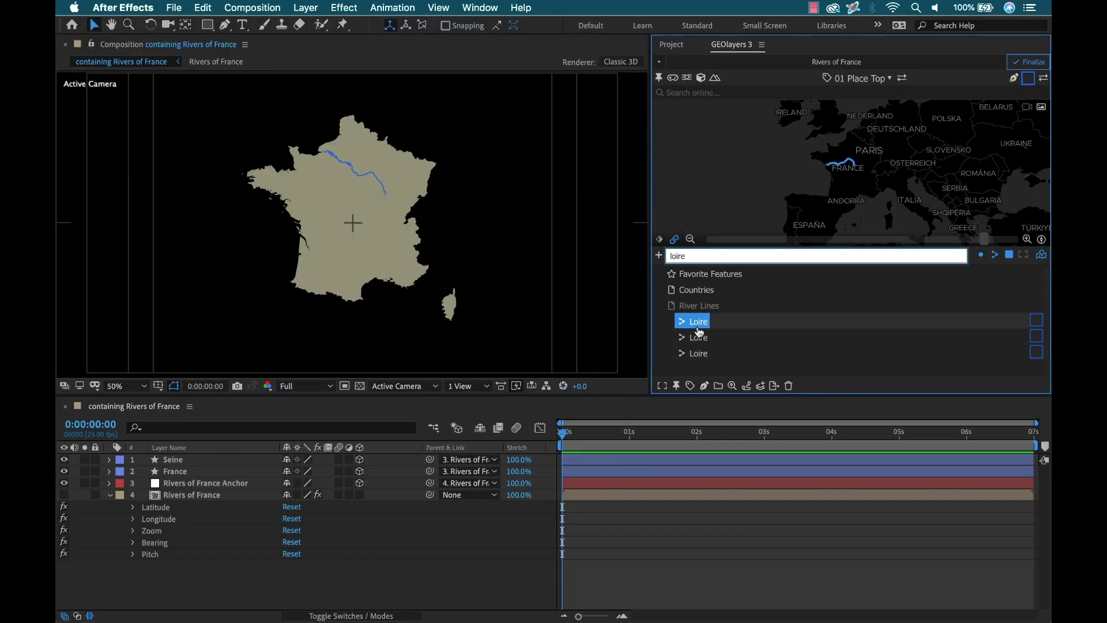
pyautogui.keyDown('shift'); pyautogui.click(698, 338); pyautogui.keyUp('shift')
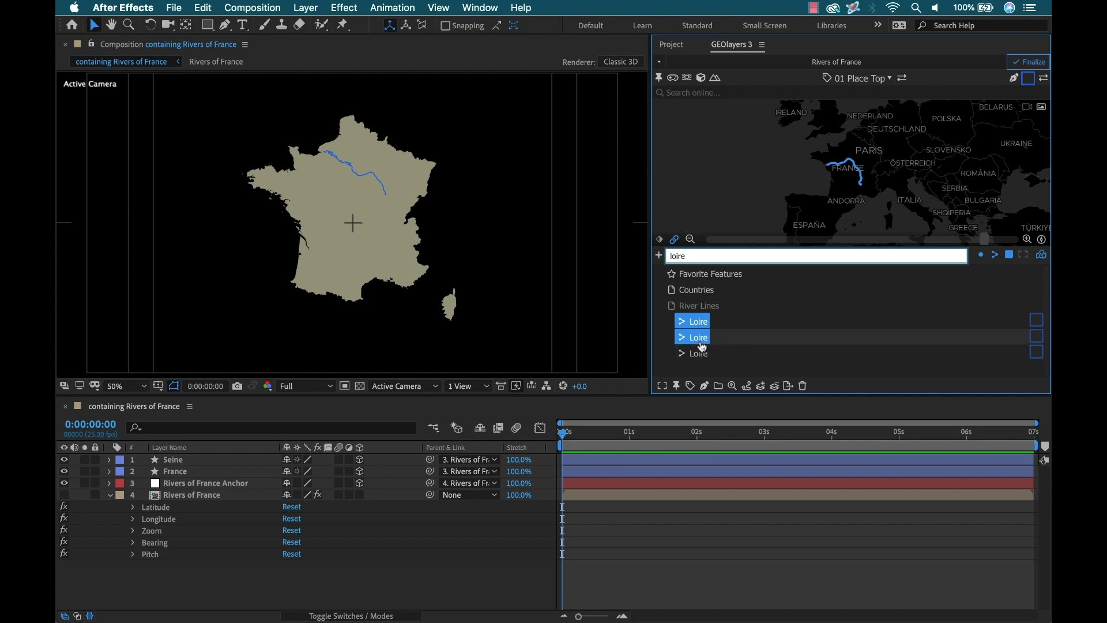
pyautogui.click(1028, 78)
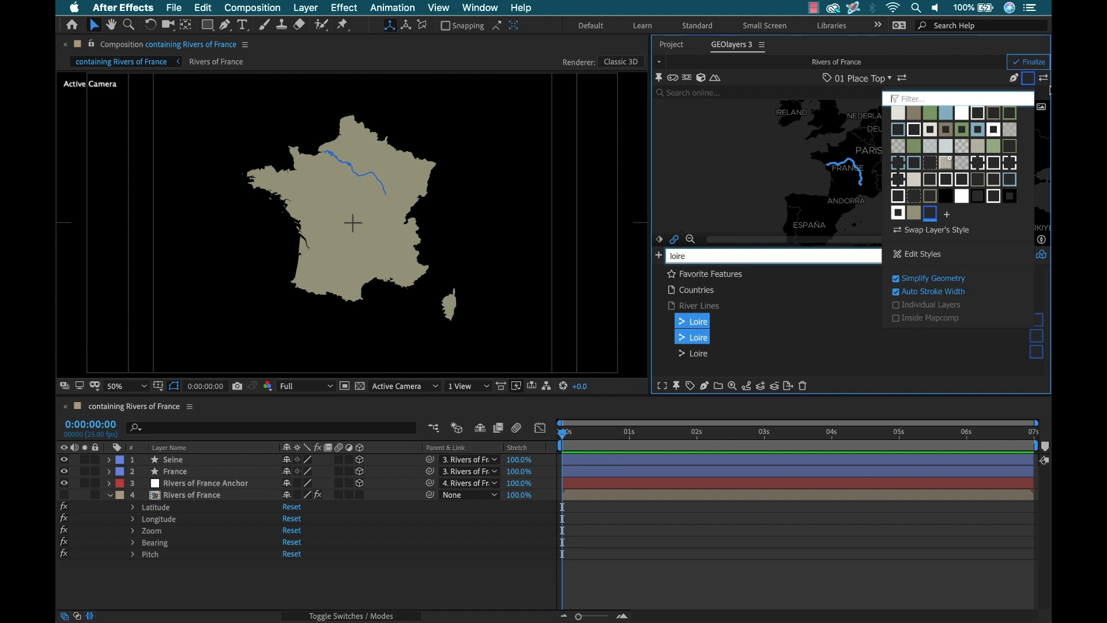
pyautogui.click(1029, 79)
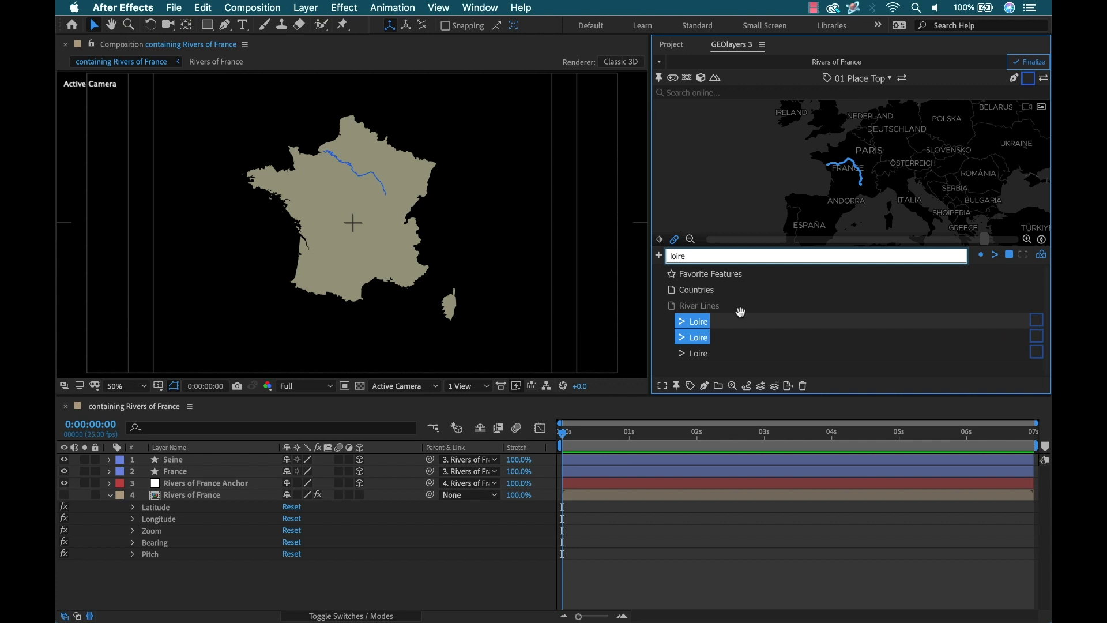
pyautogui.click(704, 385)
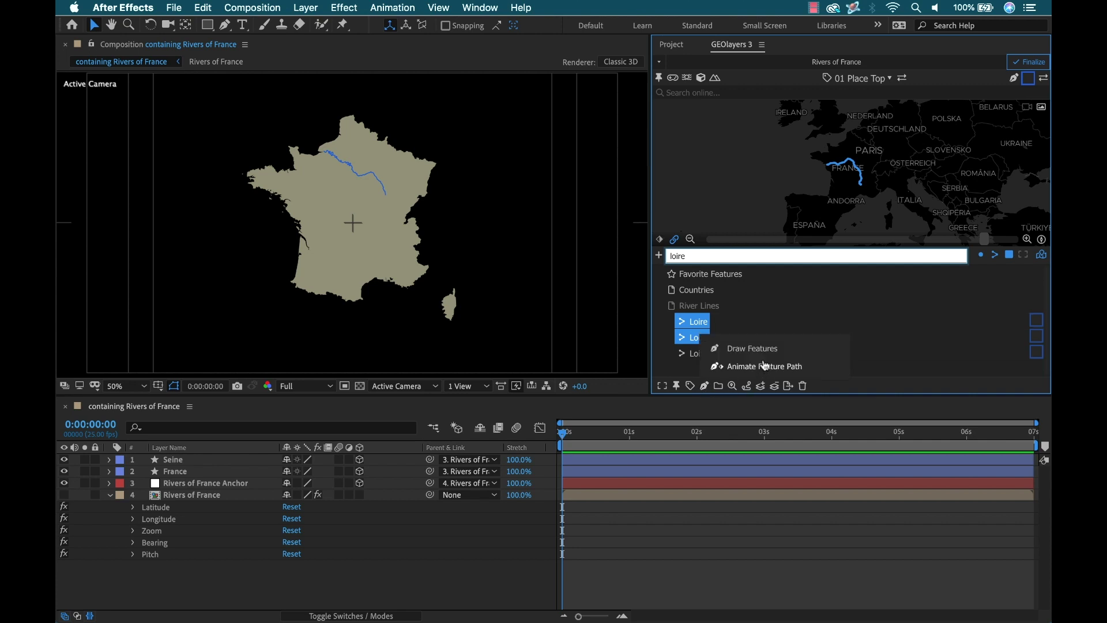
pyautogui.click(752, 347)
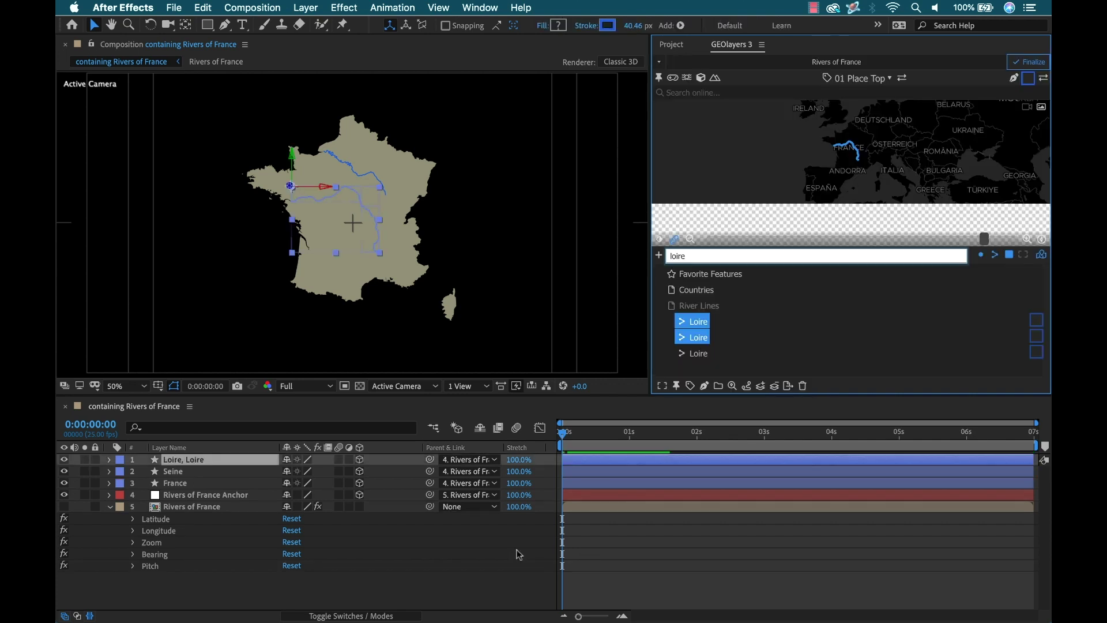
pyautogui.click(254, 589)
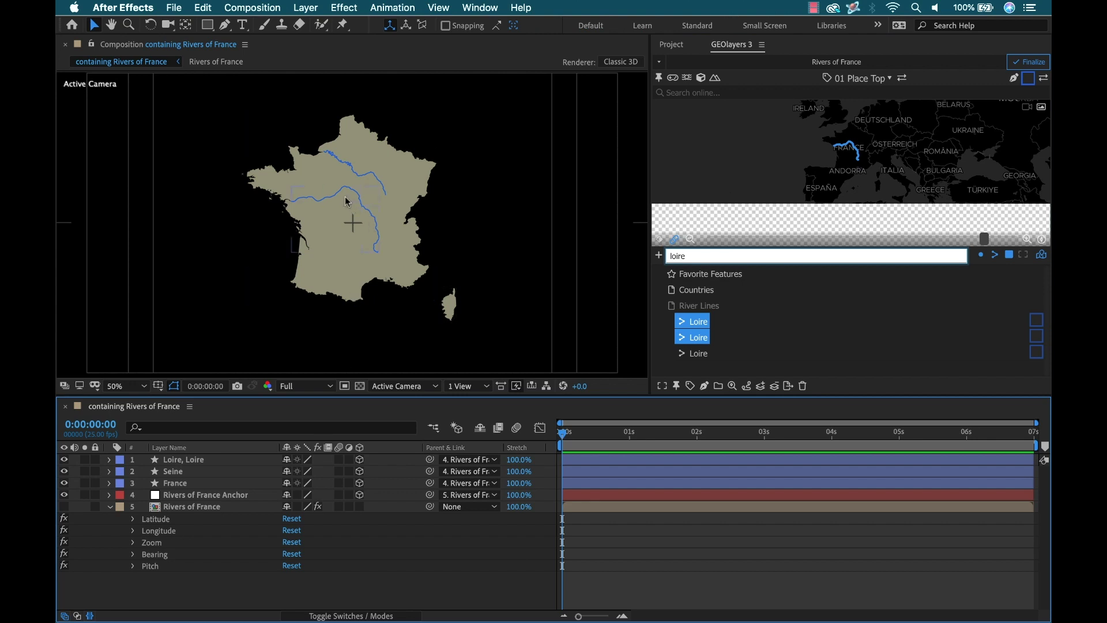
pyautogui.press('super+Tab')
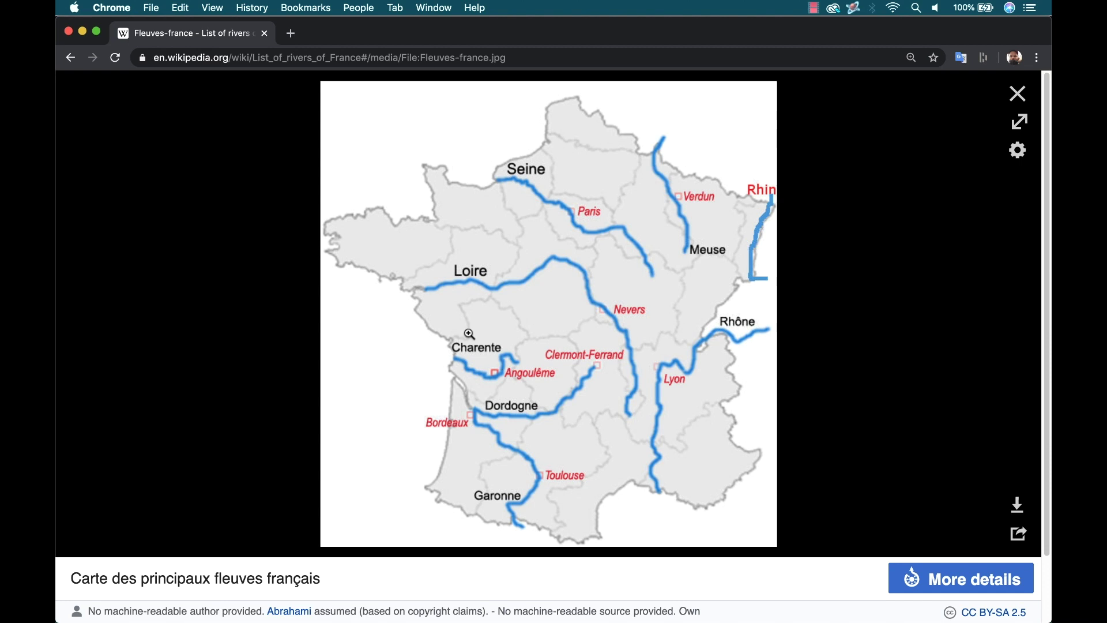
pyautogui.press('super+Tab')
pyautogui.click(696, 257)
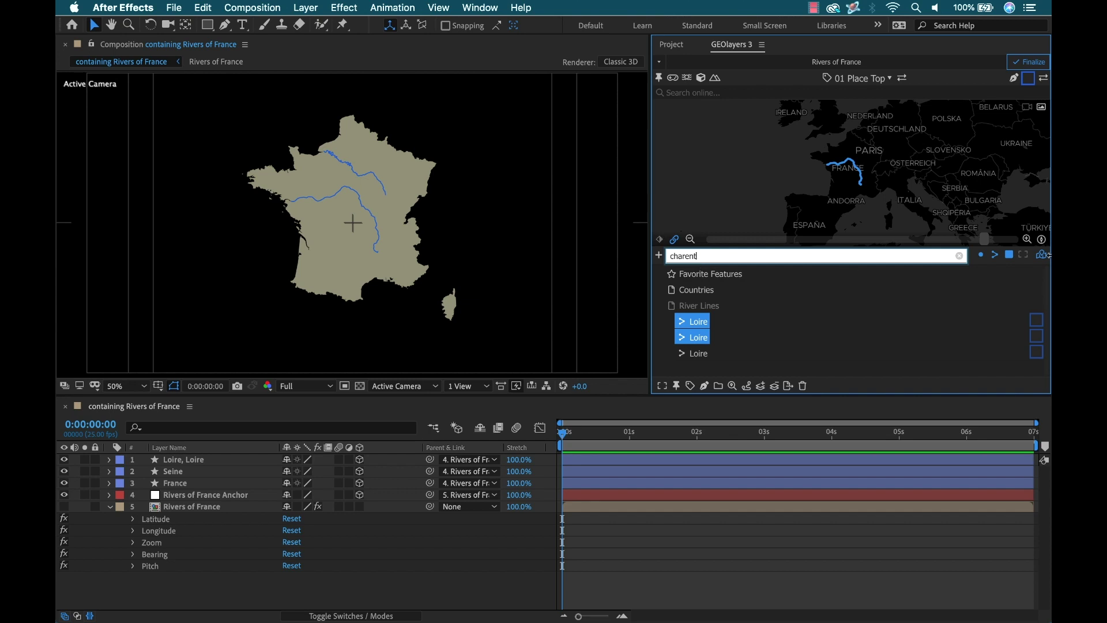
# Change the GEOlayers filter to 'la charente', which lists no matching River Lines.
pyautogui.write('e')
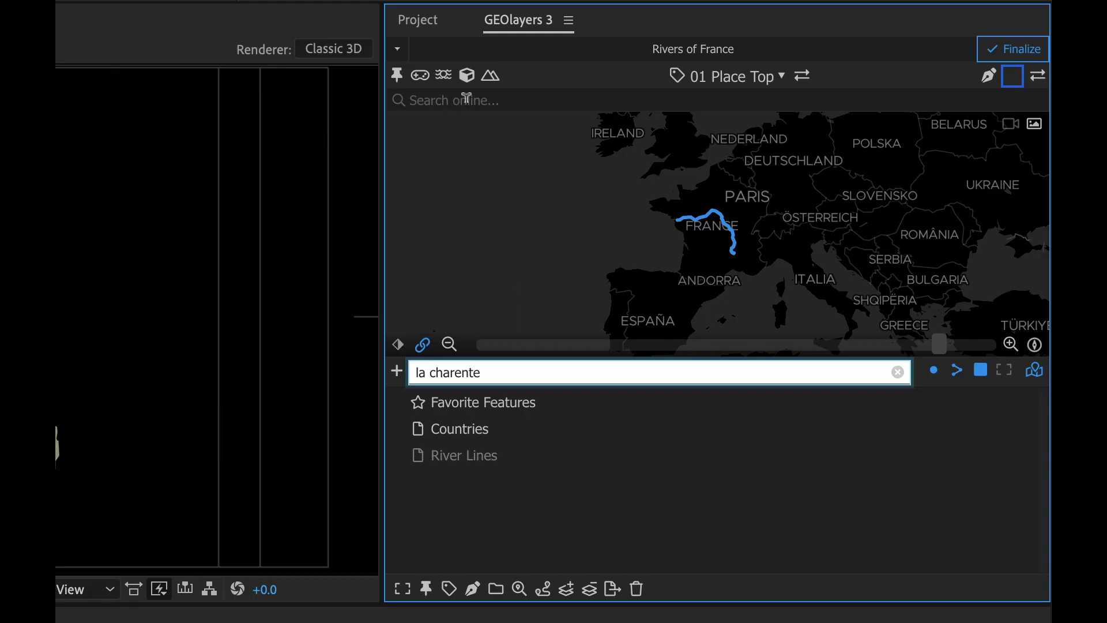
pyautogui.click(467, 99)
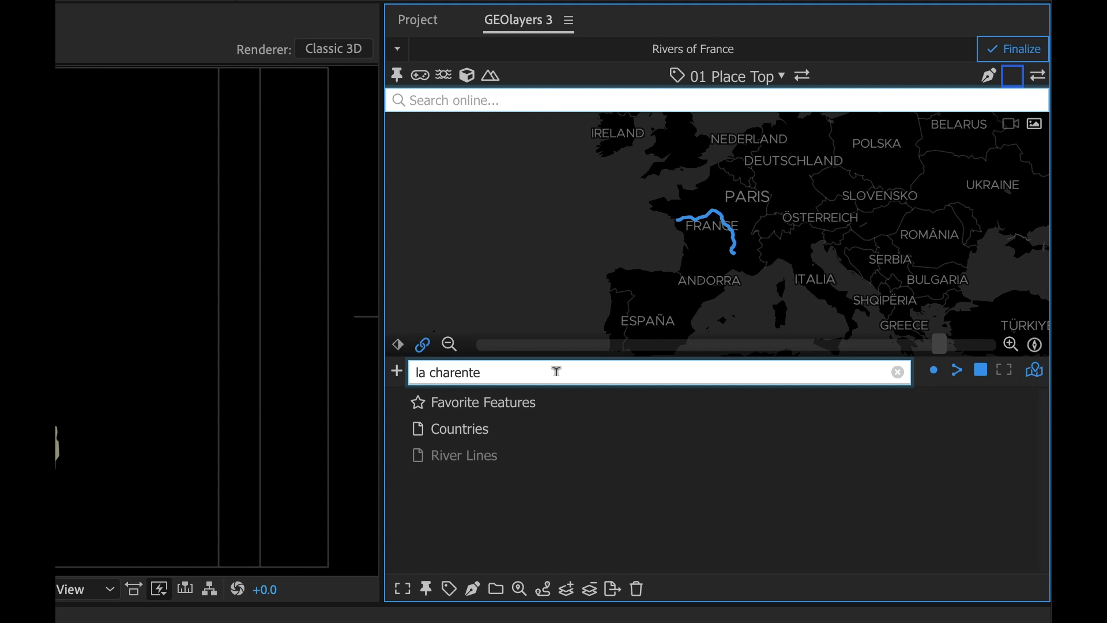
# Search online for 'la charente' and draw the La Charente river as a new layer.
pyautogui.write('la charente')
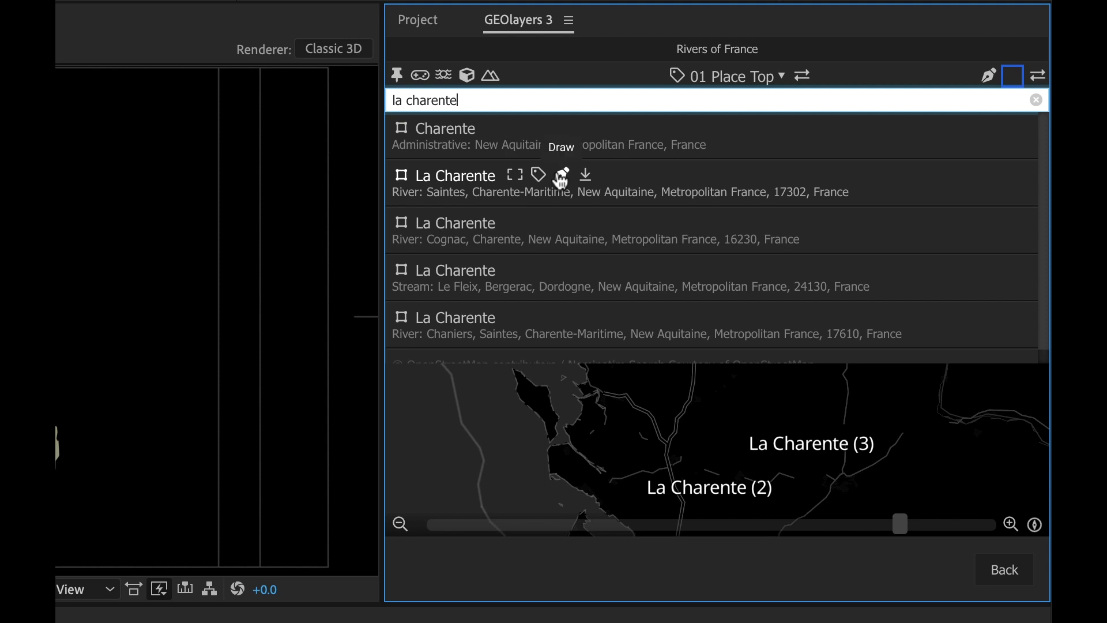
pyautogui.click(563, 175)
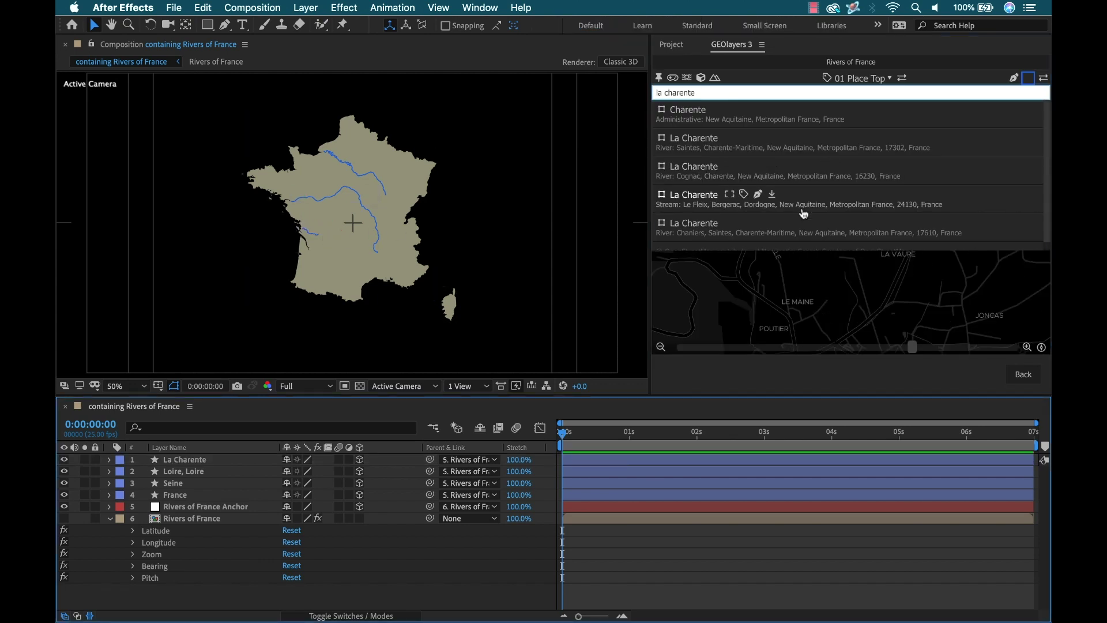
pyautogui.press('super+Tab')
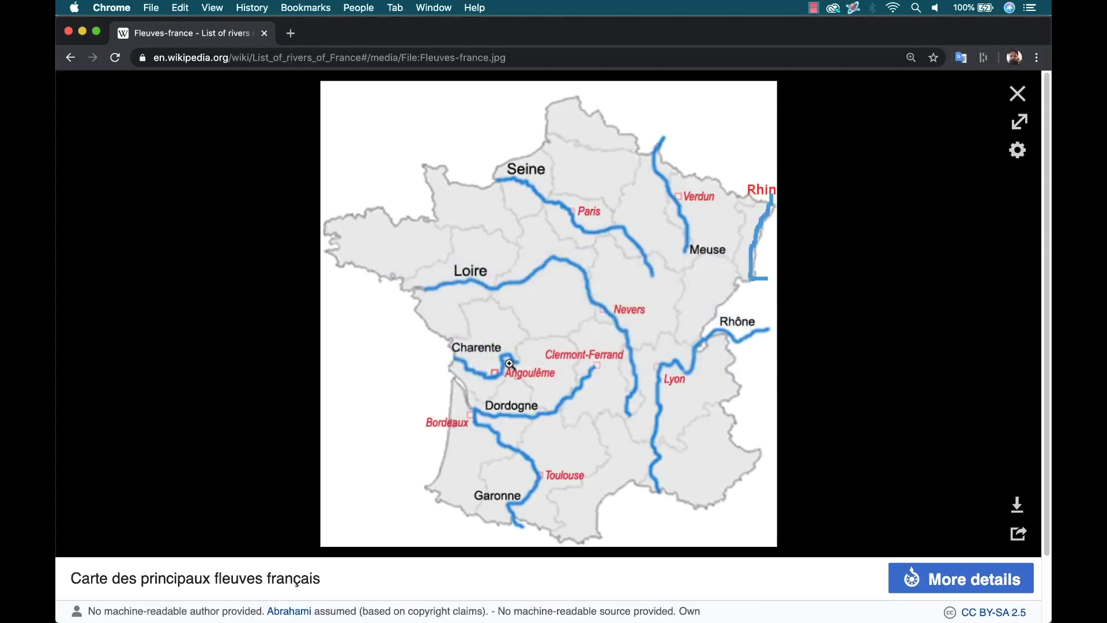
# Switch back from Chrome's Wikipedia rivers map to the After Effects comp.
pyautogui.press('super+Tab')
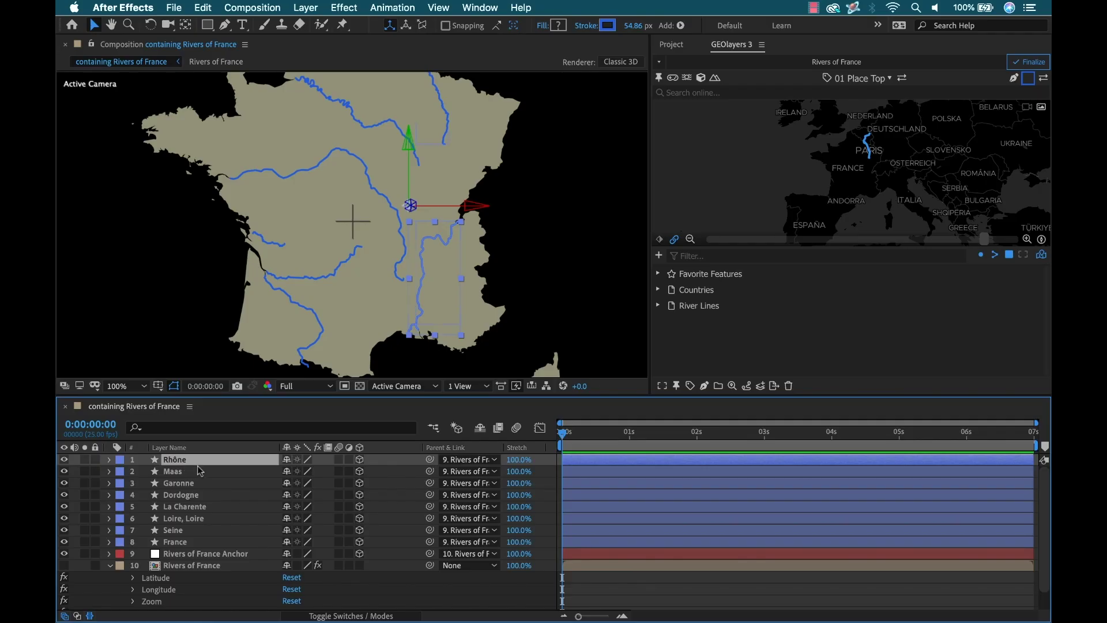
# Add a Trim Paths operator to the Rhône layer and reveal its Start, End and Offset.
pyautogui.click(109, 460)
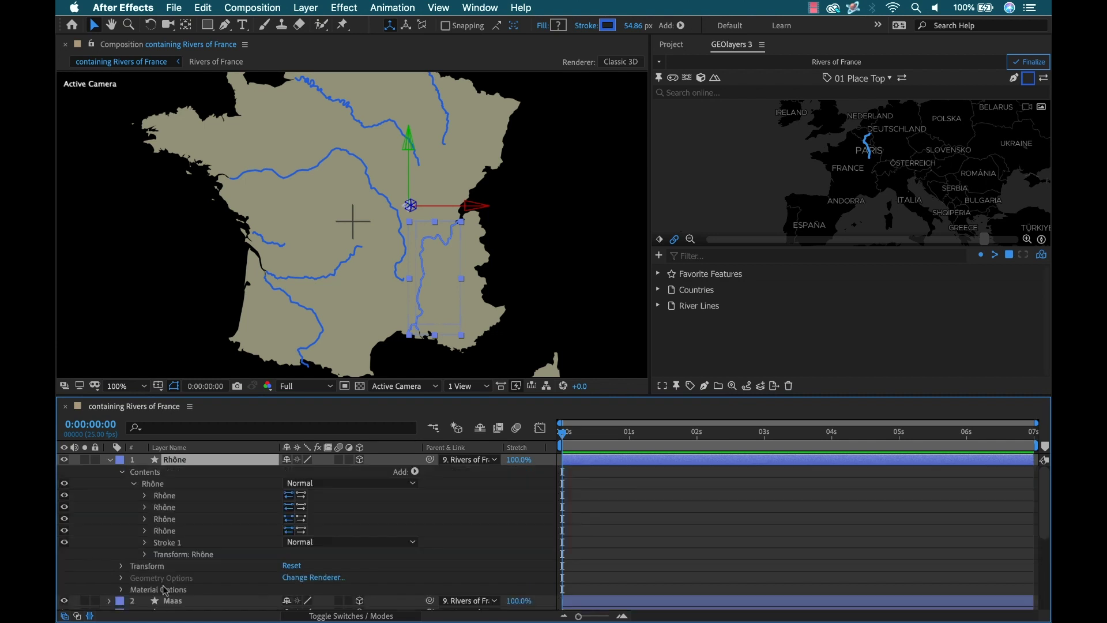
pyautogui.click(135, 484)
pyautogui.click(433, 494)
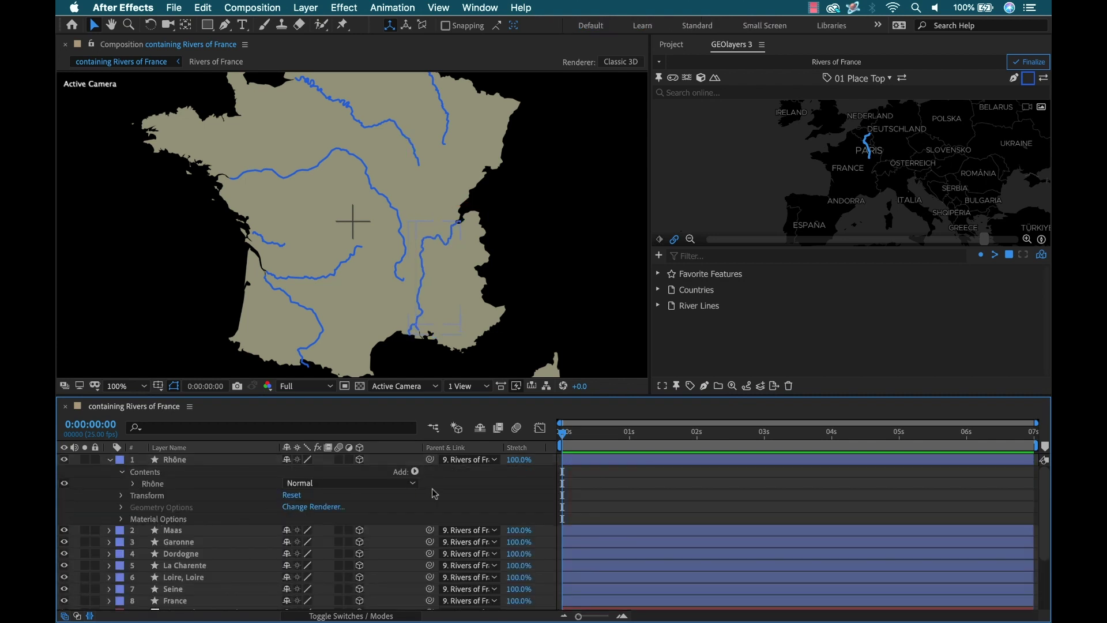
pyautogui.click(415, 471)
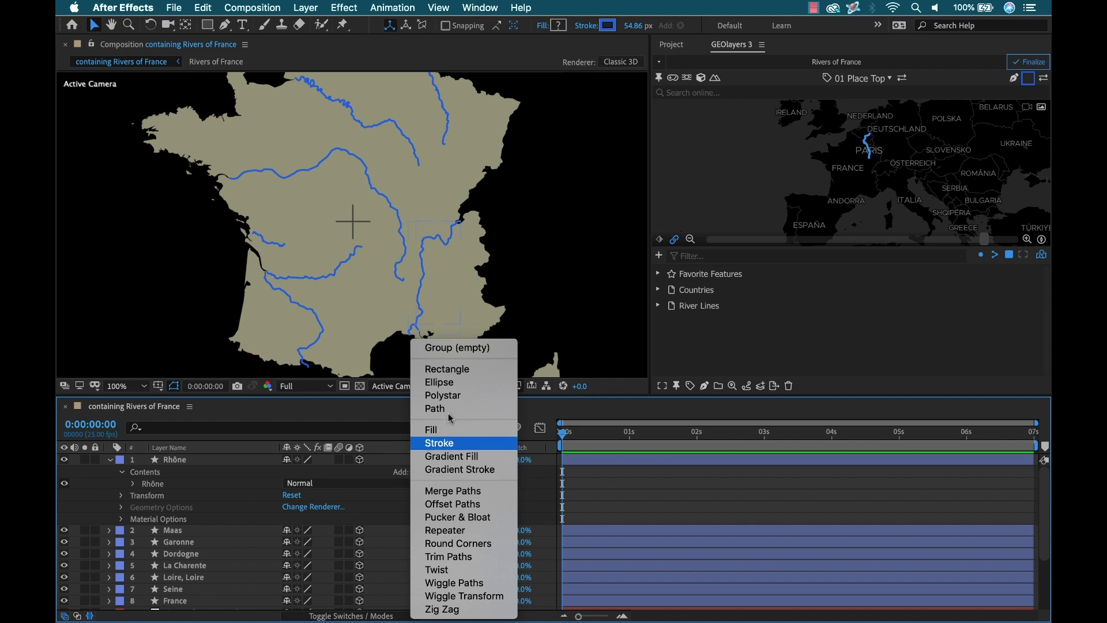
pyautogui.click(456, 556)
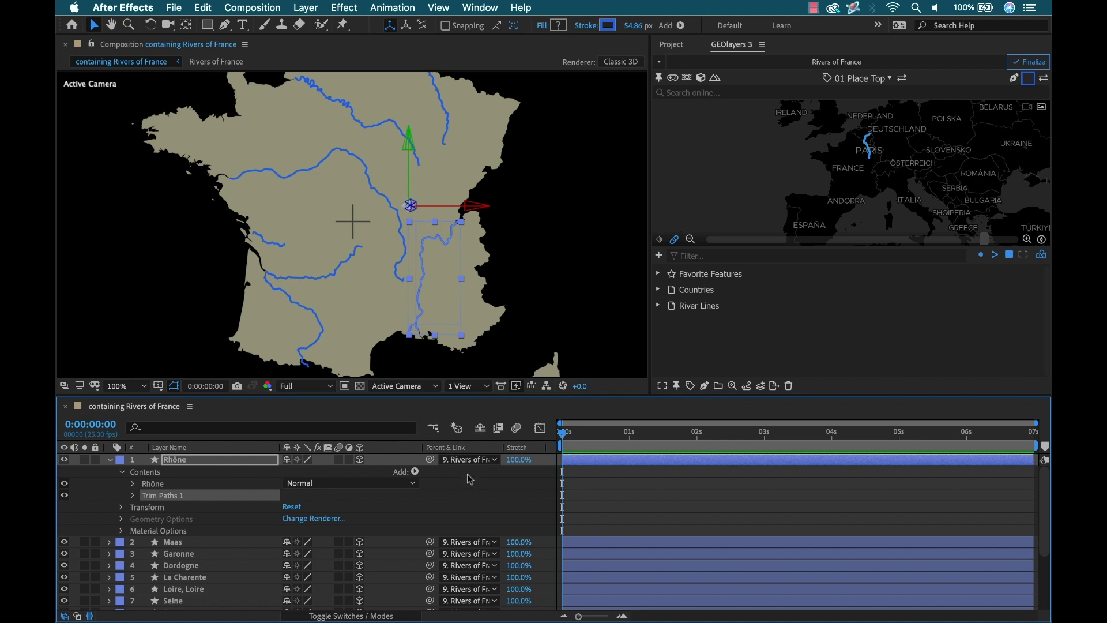
pyautogui.click(133, 495)
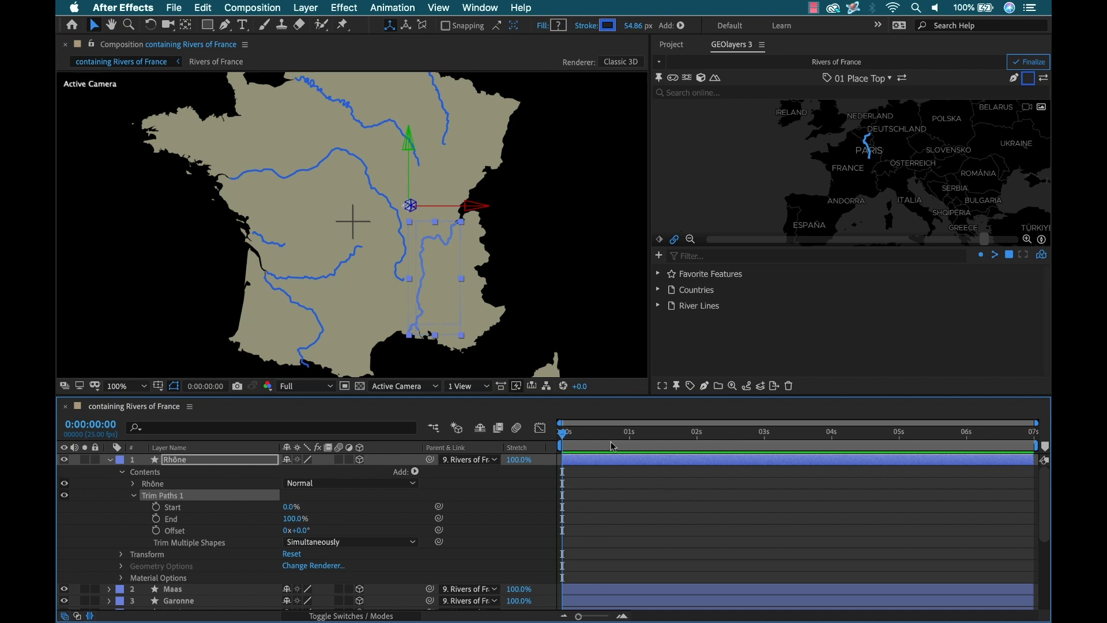
# Keyframe the Rhône's Trim Paths End at 100% at 5 seconds and 0% at 0:00:00:14, then scrub to preview.
pyautogui.moveTo(599, 442); pyautogui.dragTo(900, 443)
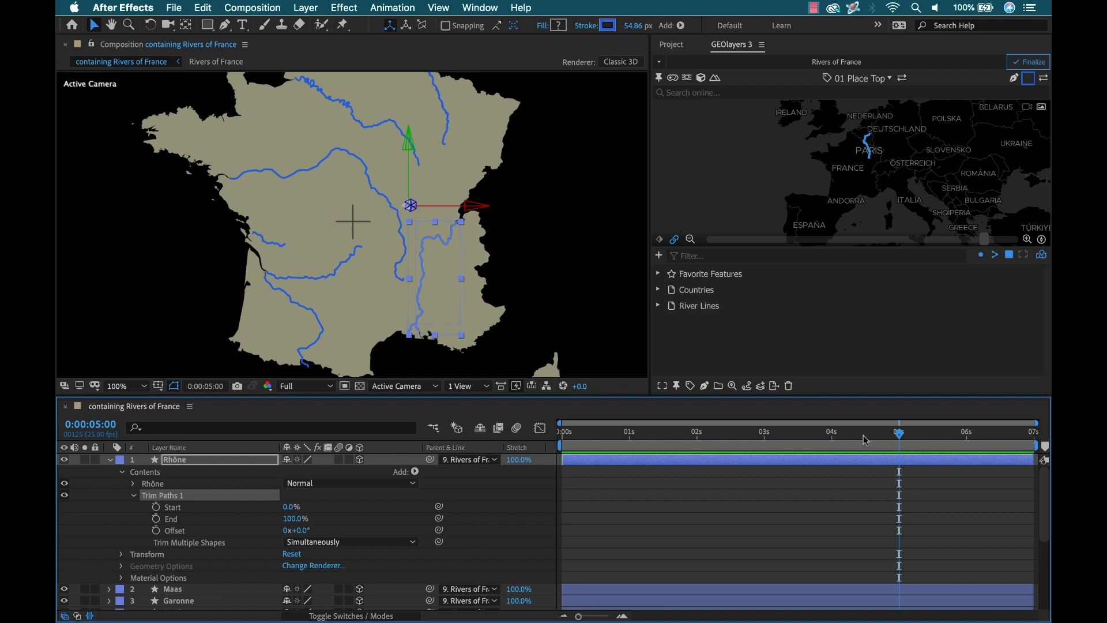
pyautogui.click(160, 519)
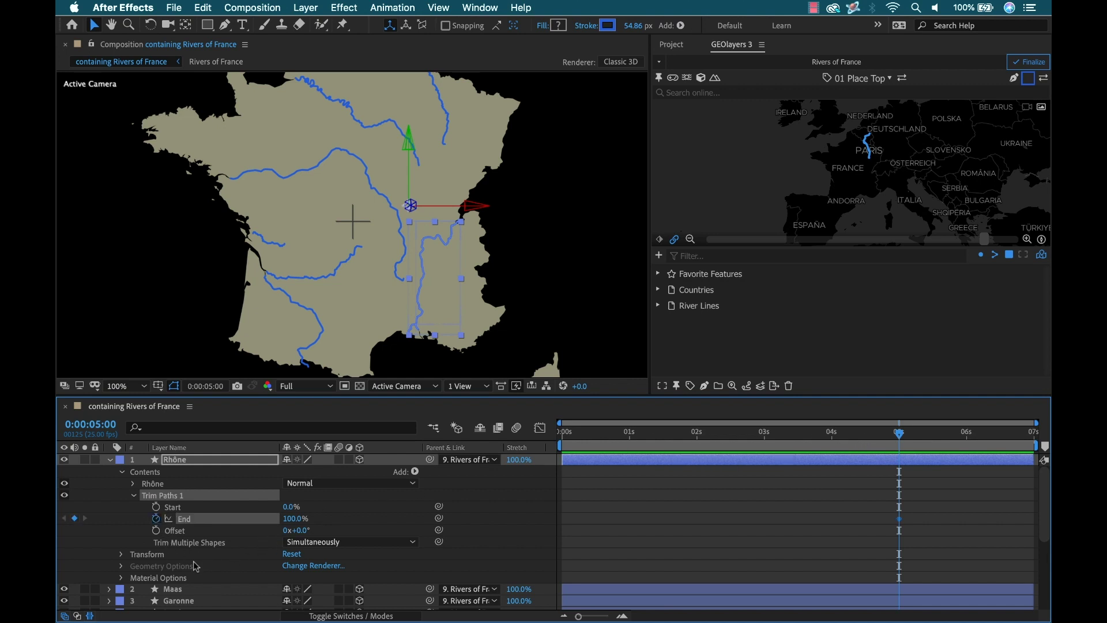
pyautogui.moveTo(876, 432); pyautogui.dragTo(600, 442)
pyautogui.click(295, 516)
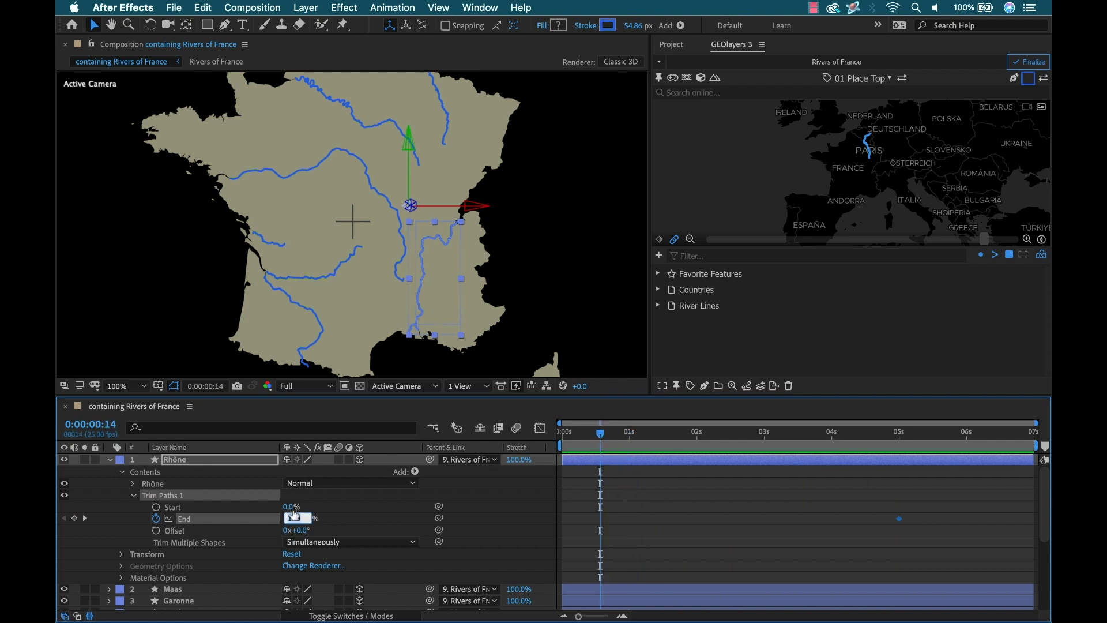
pyautogui.write('0')
pyautogui.press('Return')
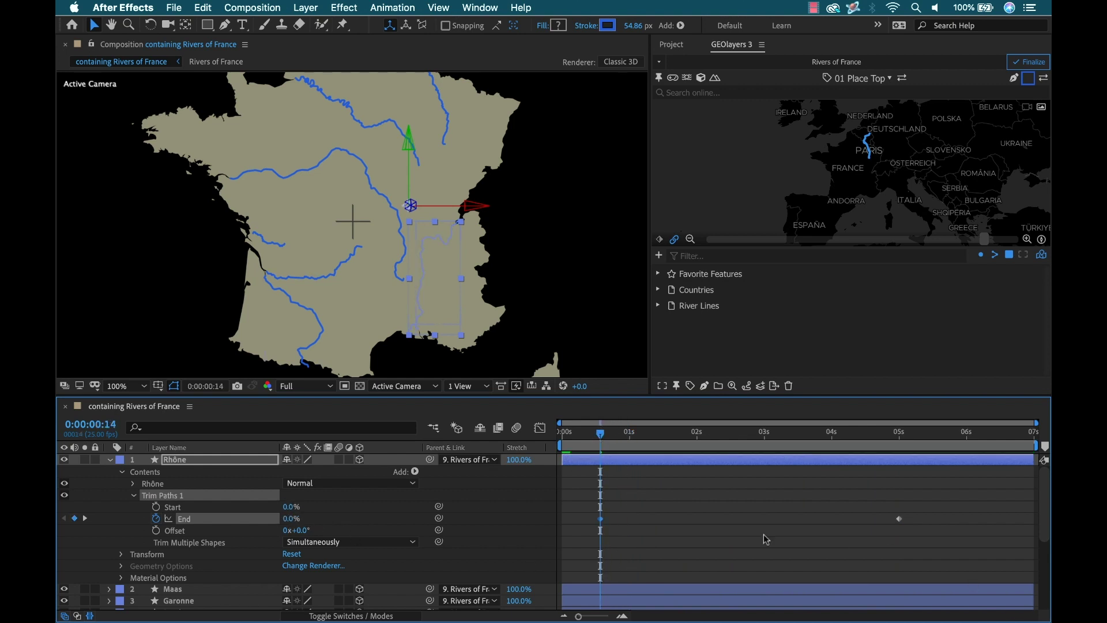
pyautogui.click(698, 516)
pyautogui.moveTo(610, 443)
pyautogui.mouseDown()
pyautogui.moveTo(865, 461)
pyautogui.moveTo(721, 459)
pyautogui.moveTo(845, 457)
pyautogui.moveTo(757, 450)
pyautogui.moveTo(853, 444)
pyautogui.moveTo(670, 460)
pyautogui.moveTo(766, 458)
pyautogui.mouseUp()
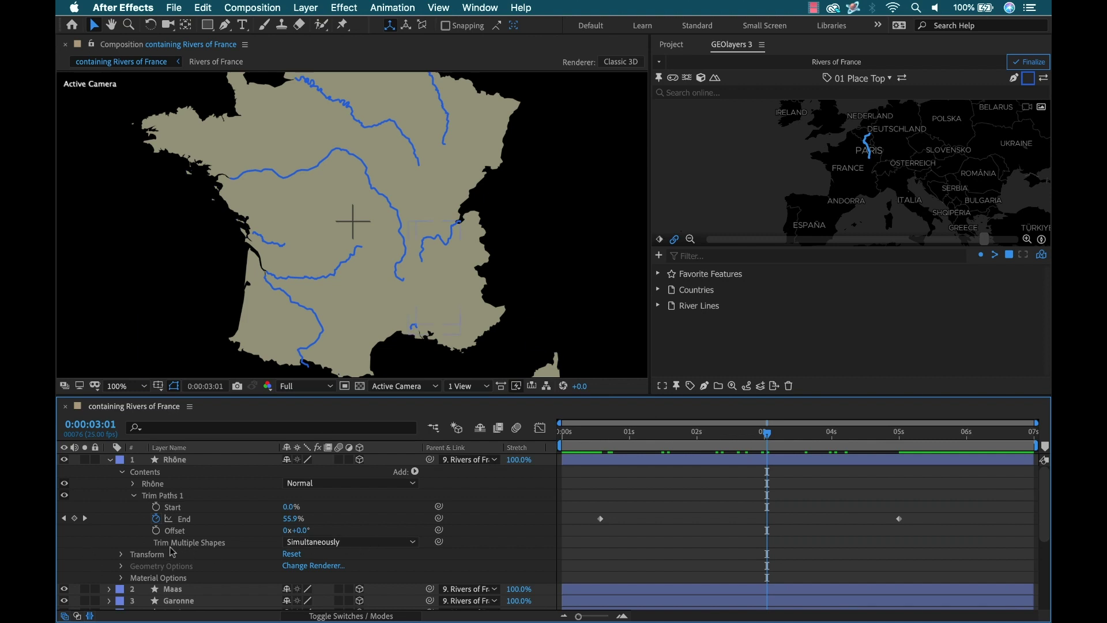
# Set the Rhône's Trim Multiple Shapes to Individually and fold its Trim Paths properties away.
pyautogui.click(329, 542)
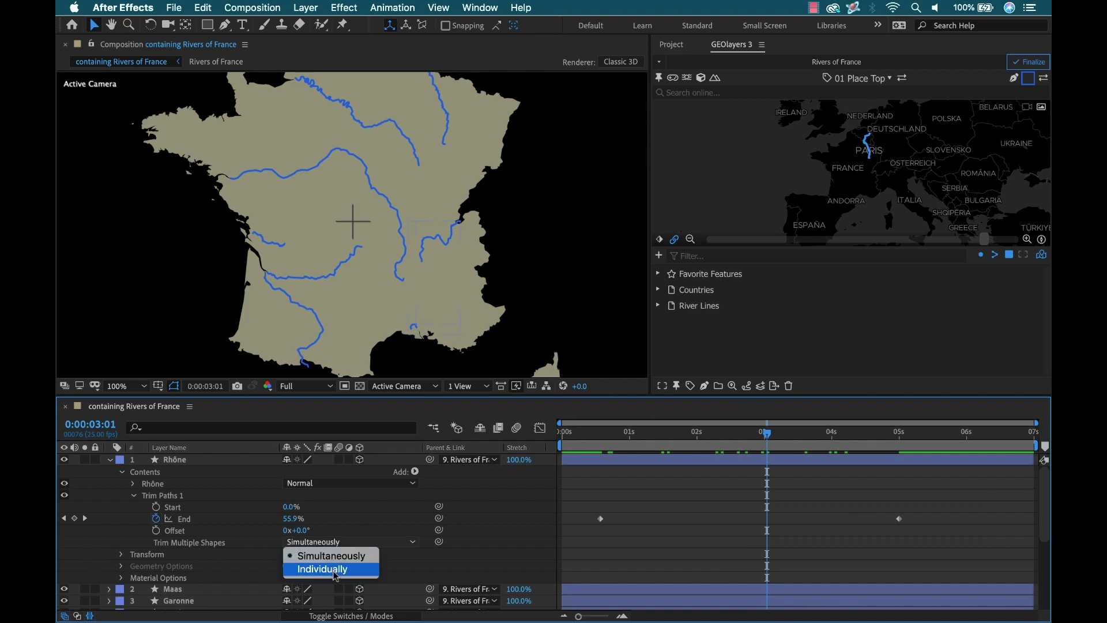
pyautogui.click(335, 574)
pyautogui.click(724, 517)
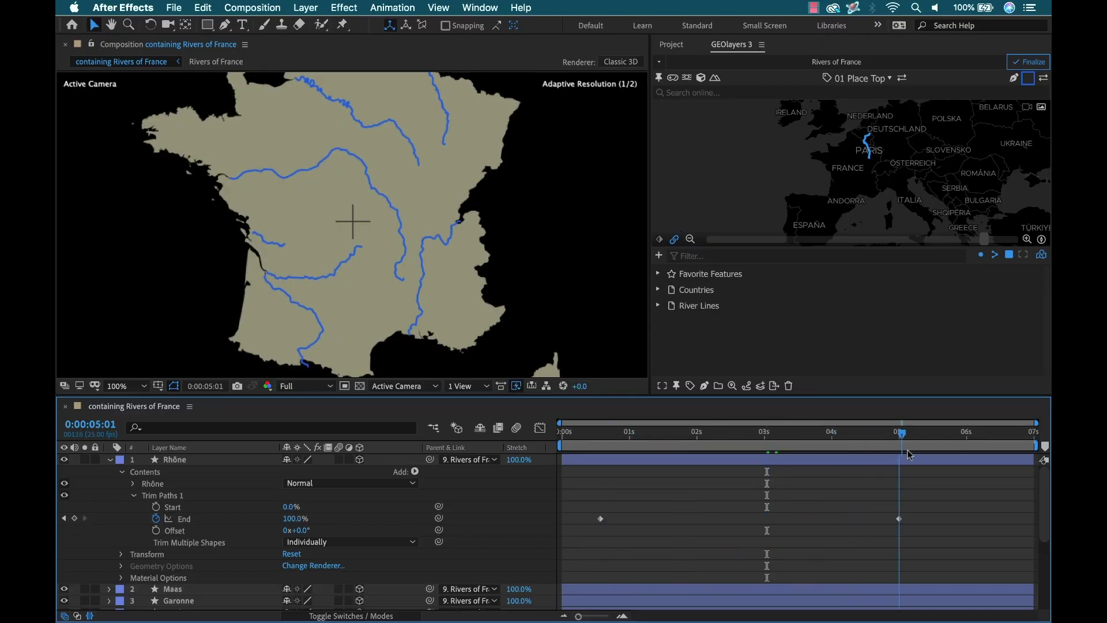
pyautogui.click(135, 496)
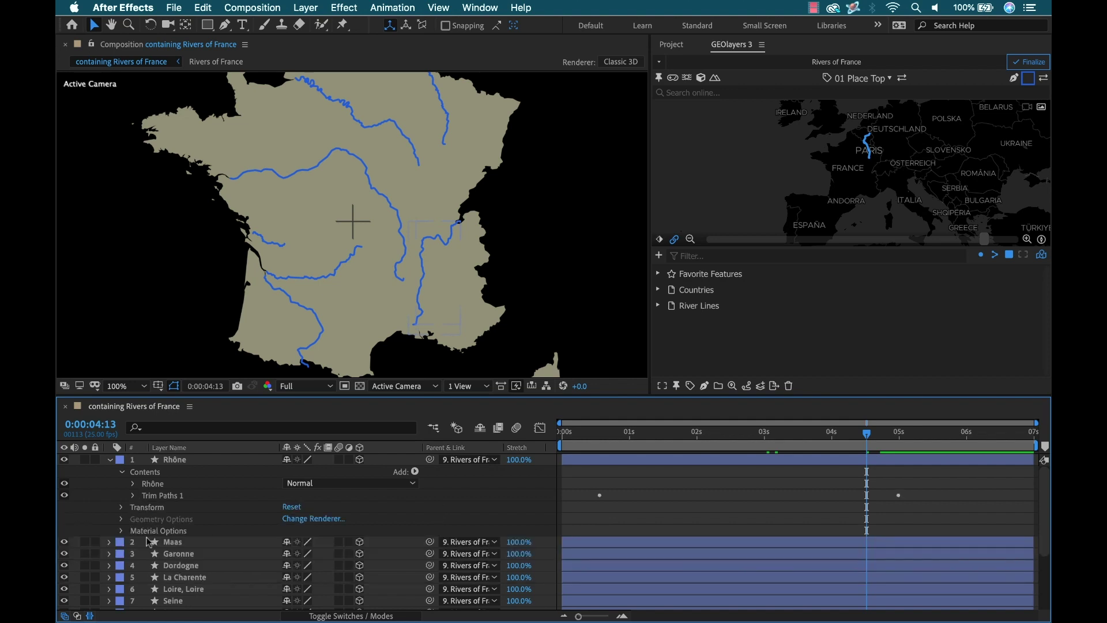
# Copy the Rhône's Trim Paths 1 group and select the Maas through Seine layers.
pyautogui.click(169, 496)
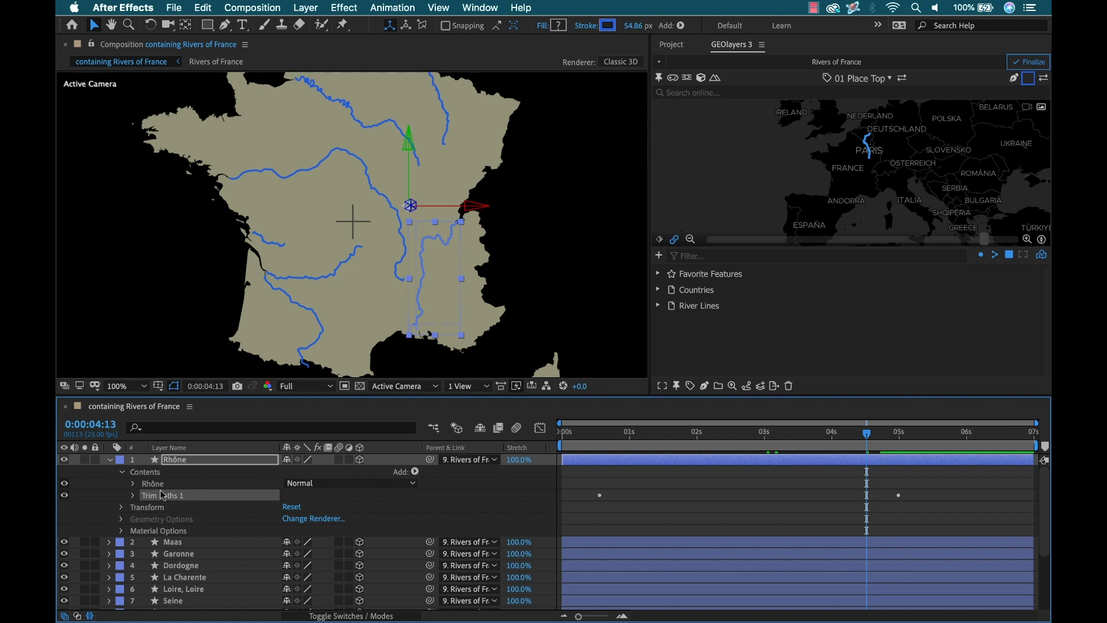
pyautogui.click(110, 459)
pyautogui.click(173, 471)
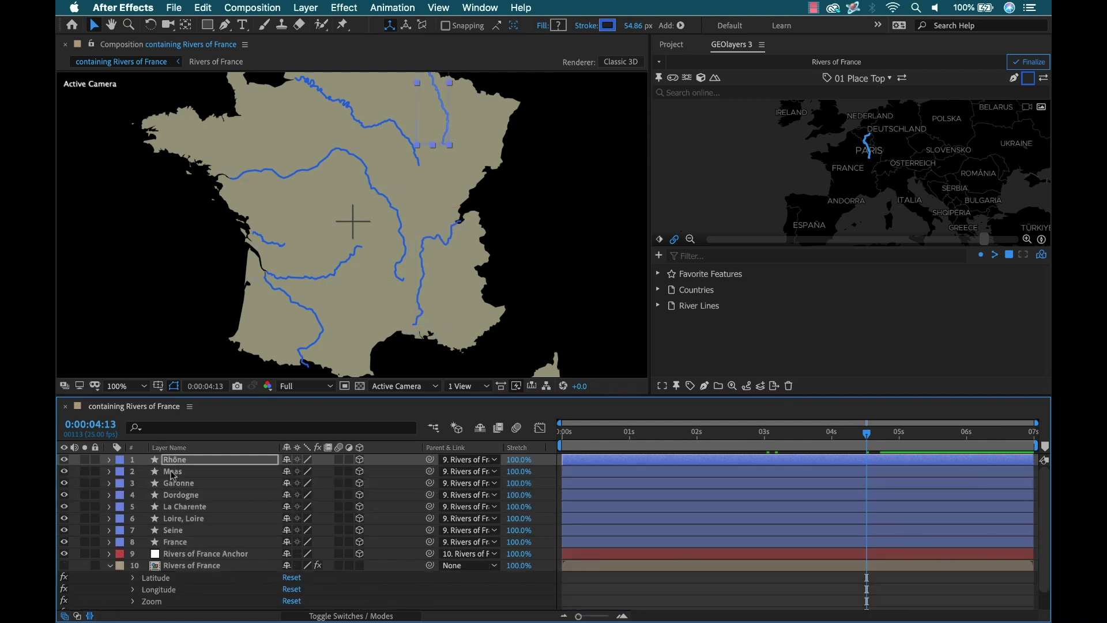
pyautogui.keyDown('shift'); pyautogui.click(184, 530); pyautogui.keyUp('shift')
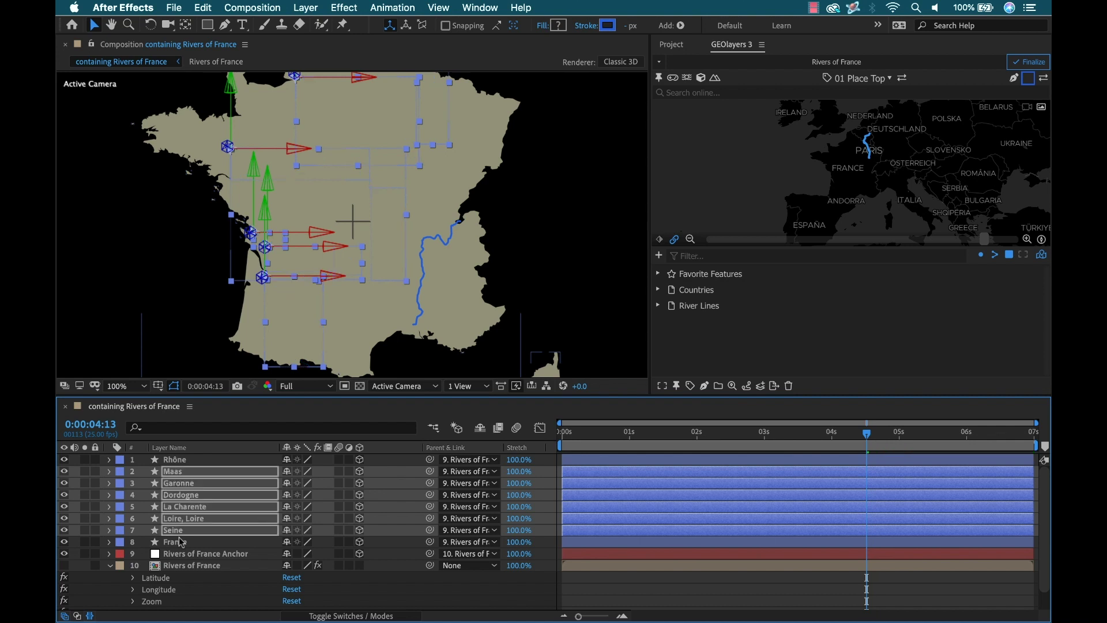
# Undo the paste made at 0:00:03:07, reselect the layers and return the time to 0:00:00:00.
pyautogui.click(784, 438)
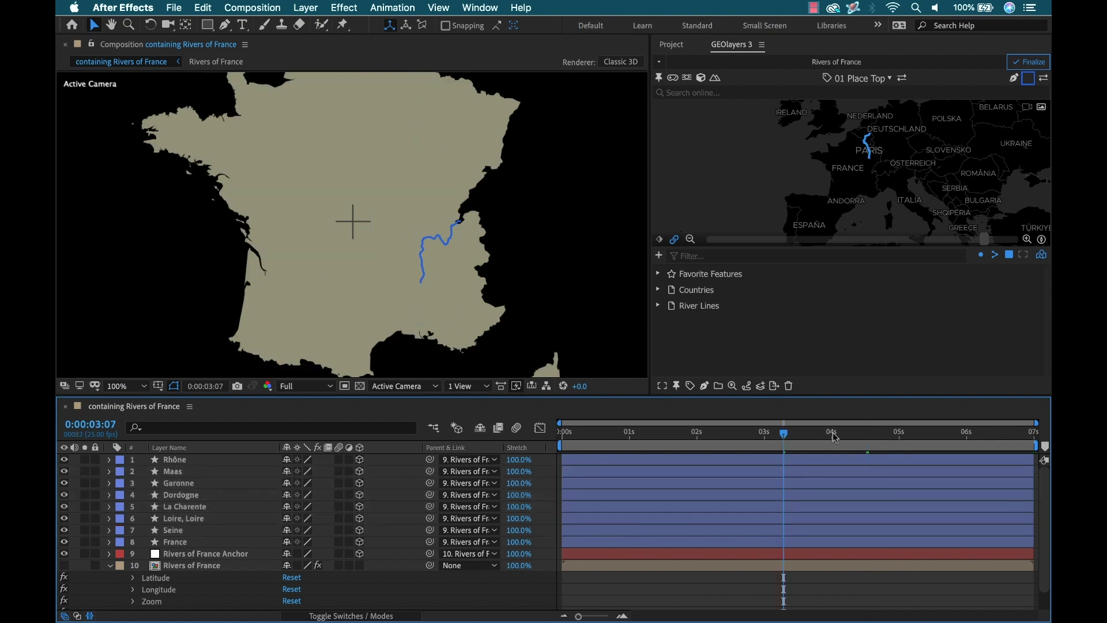
pyautogui.hotkey('ctrl', 'z')
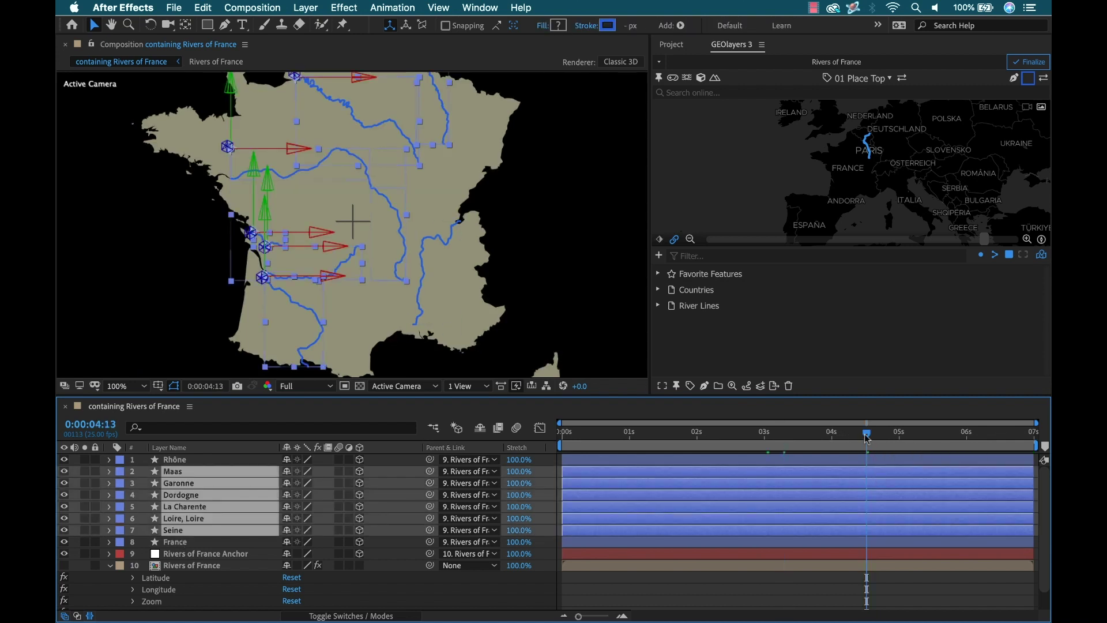
pyautogui.click(865, 436)
pyautogui.moveTo(861, 436); pyautogui.dragTo(562, 436)
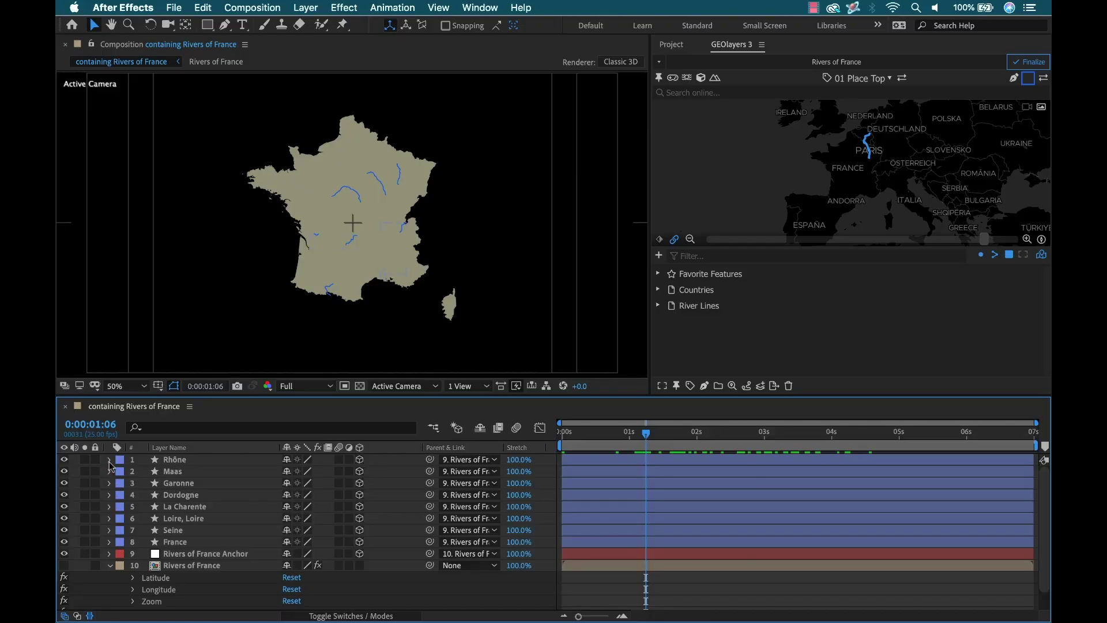
# Expand the Rhône layer's properties after previewing the rivers drawing on.
pyautogui.click(109, 460)
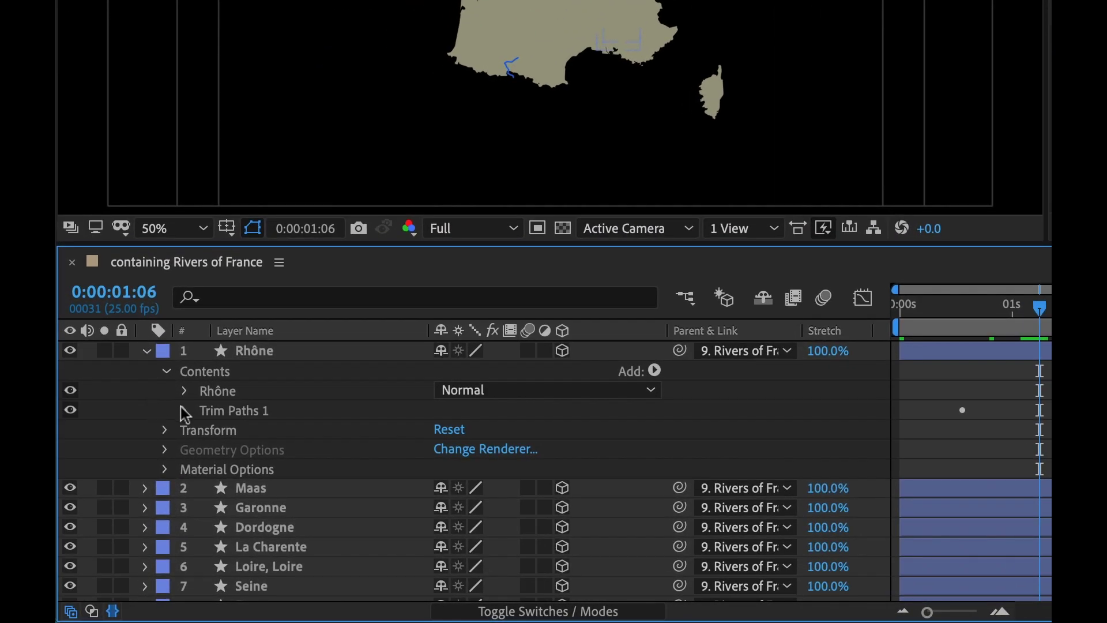
pyautogui.click(183, 390)
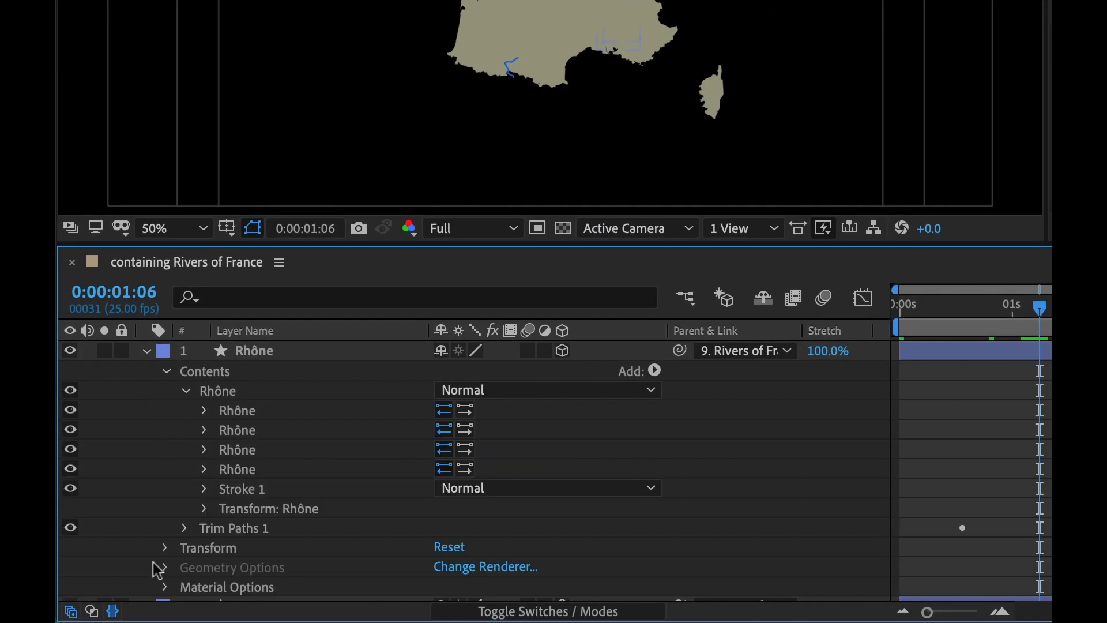
pyautogui.click(466, 412)
pyautogui.click(467, 413)
pyautogui.click(147, 350)
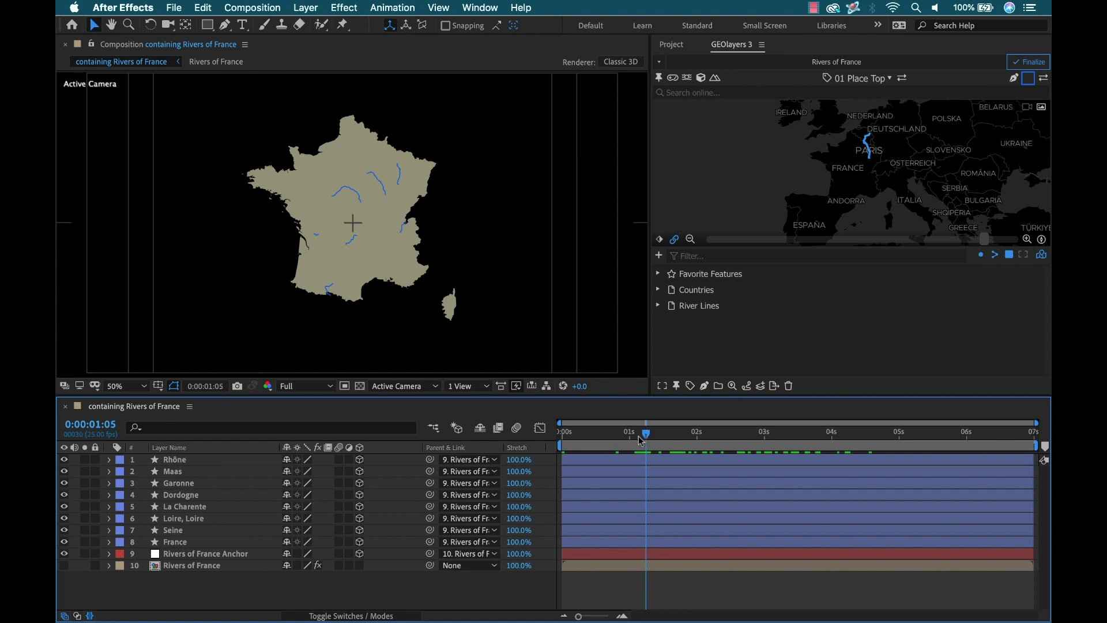
# Scrub through the river animation, return to 0:00, and keyframe the GEOlayers 3 map view.
pyautogui.moveTo(640, 441); pyautogui.dragTo(942, 442)
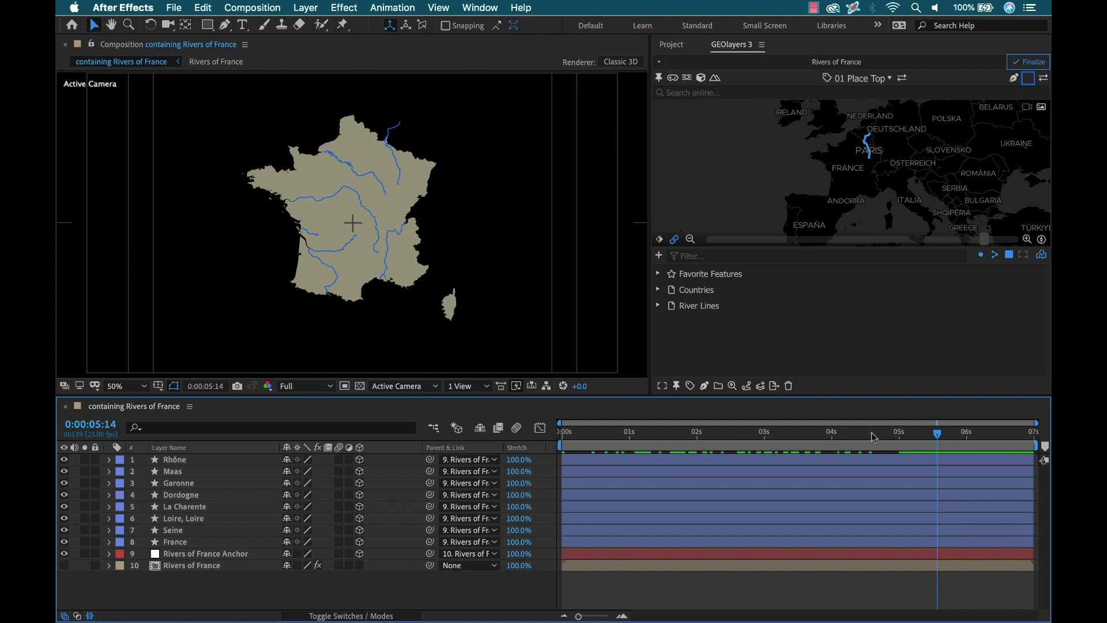
pyautogui.moveTo(873, 438); pyautogui.dragTo(562, 441)
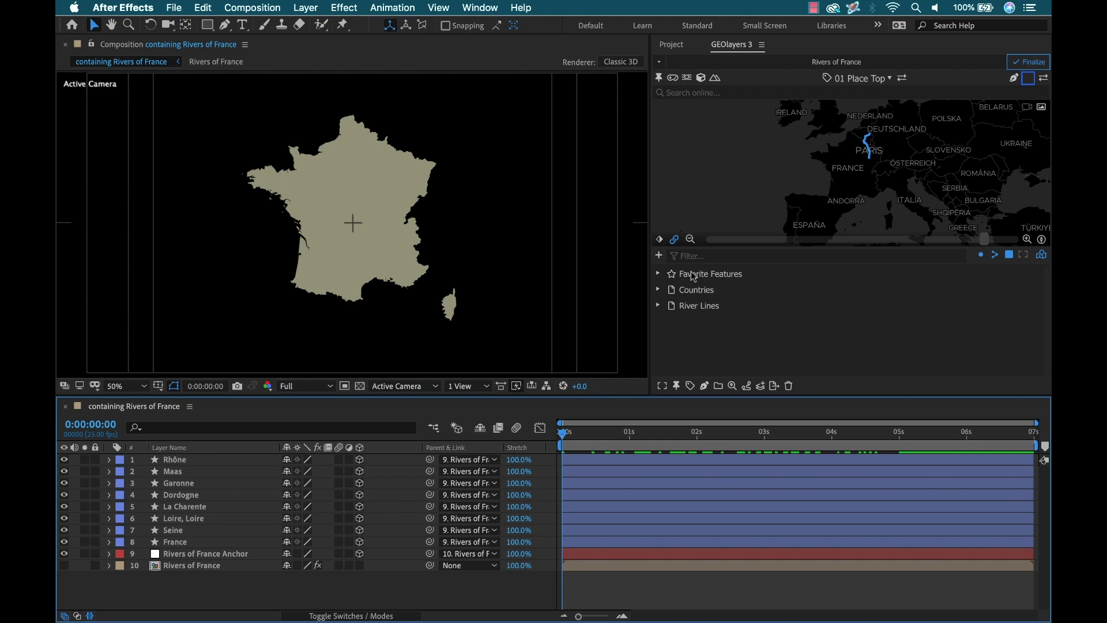
pyautogui.click(660, 240)
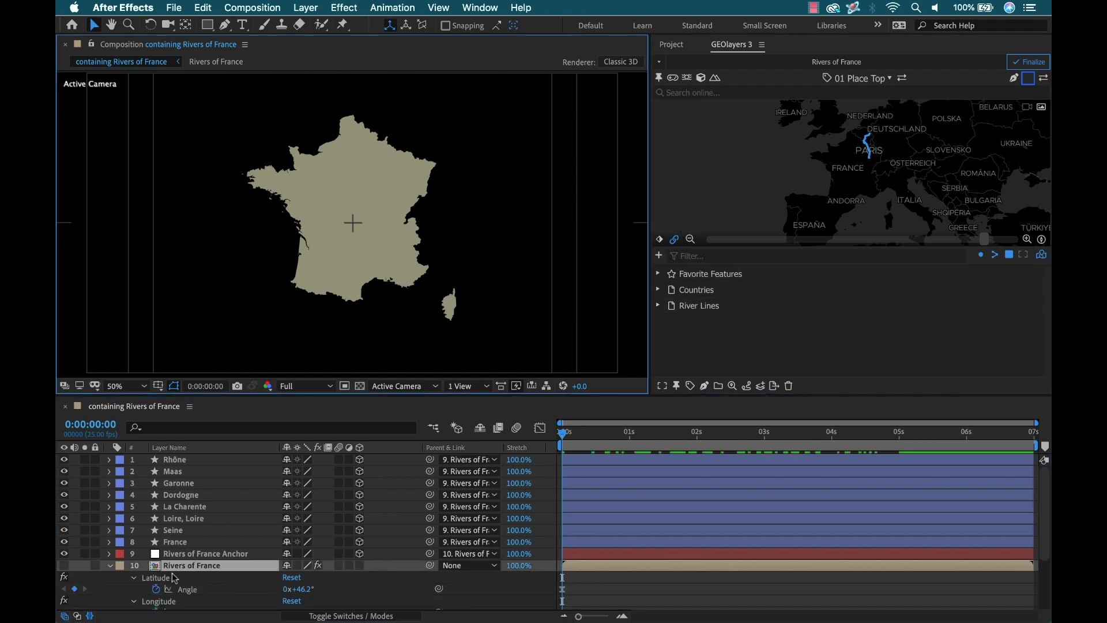
pyautogui.scroll(-3, 680, 575)
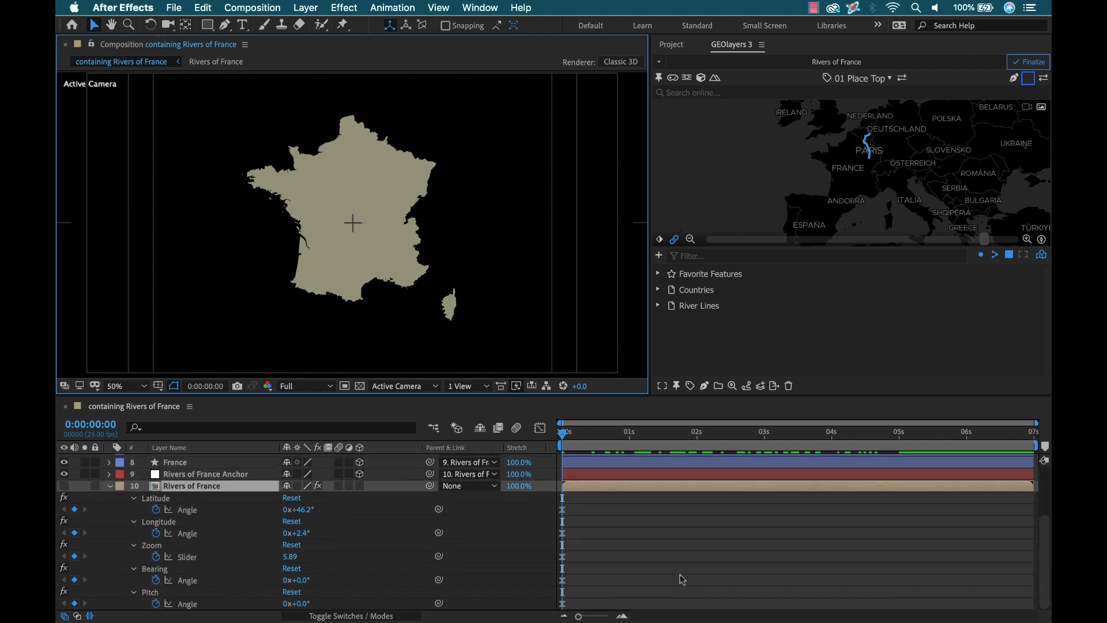
# Select the Rivers of France layer and show its Effect Controls.
pyautogui.press('space')
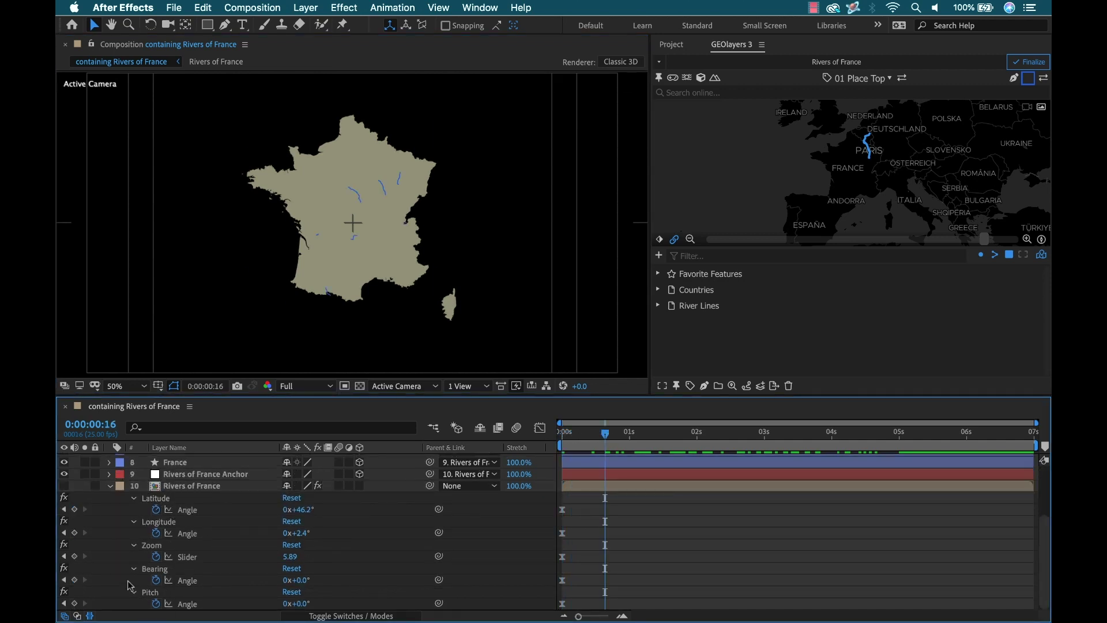
pyautogui.click(196, 487)
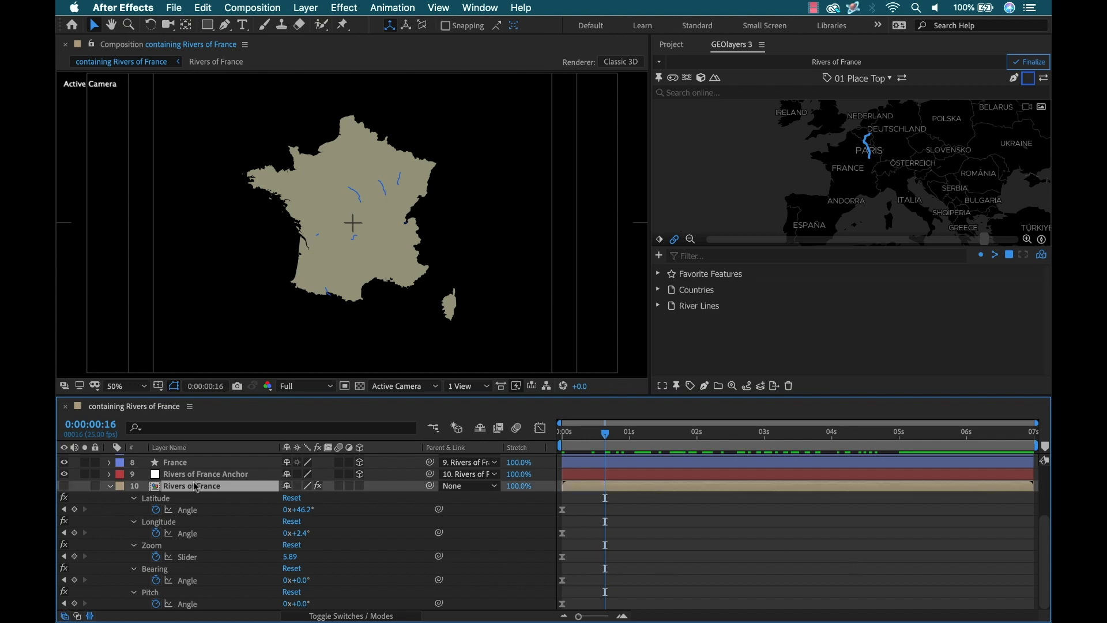
pyautogui.click(478, 8)
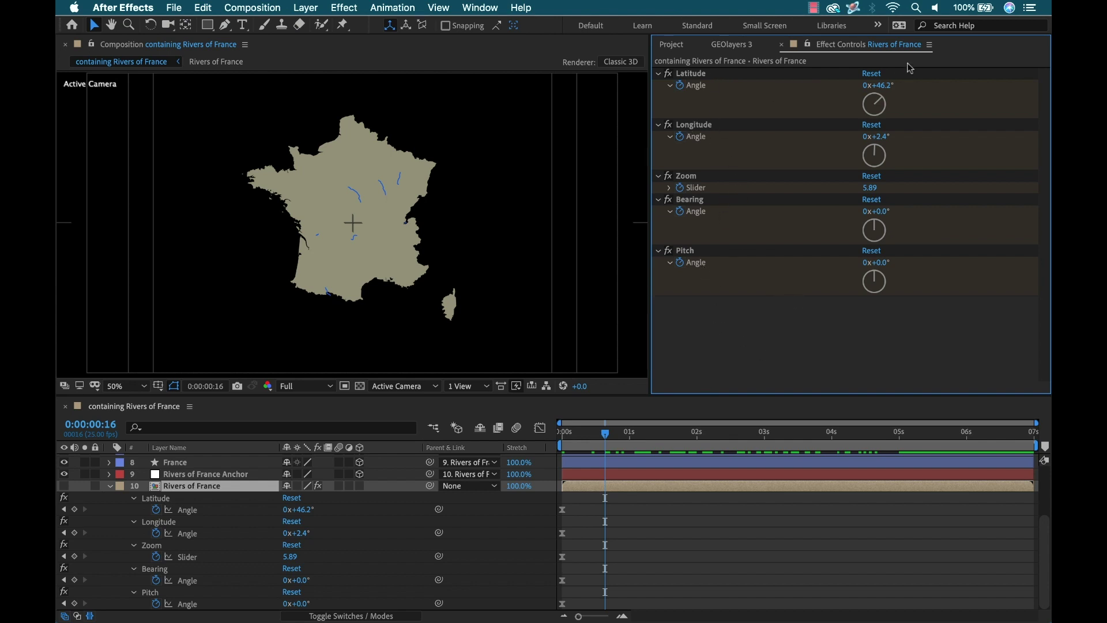
# Close Effect Controls, go to 0:00:05:12 and zoom the map in on France to Zoom 6.55.
pyautogui.click(929, 45)
pyautogui.click(925, 60)
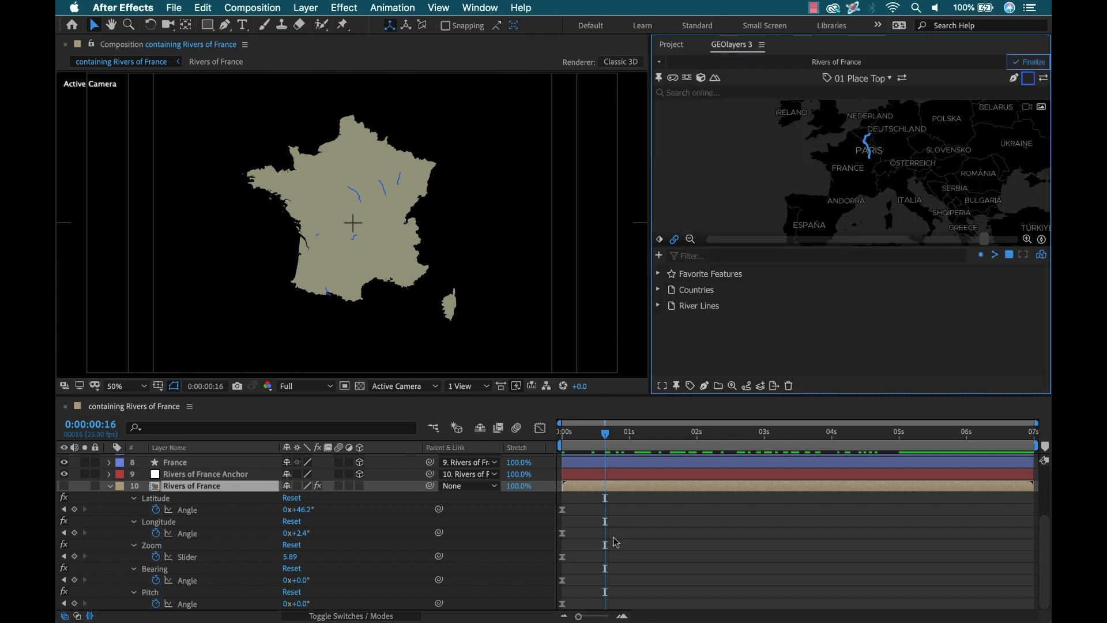
pyautogui.click(637, 541)
pyautogui.moveTo(613, 433); pyautogui.dragTo(919, 444)
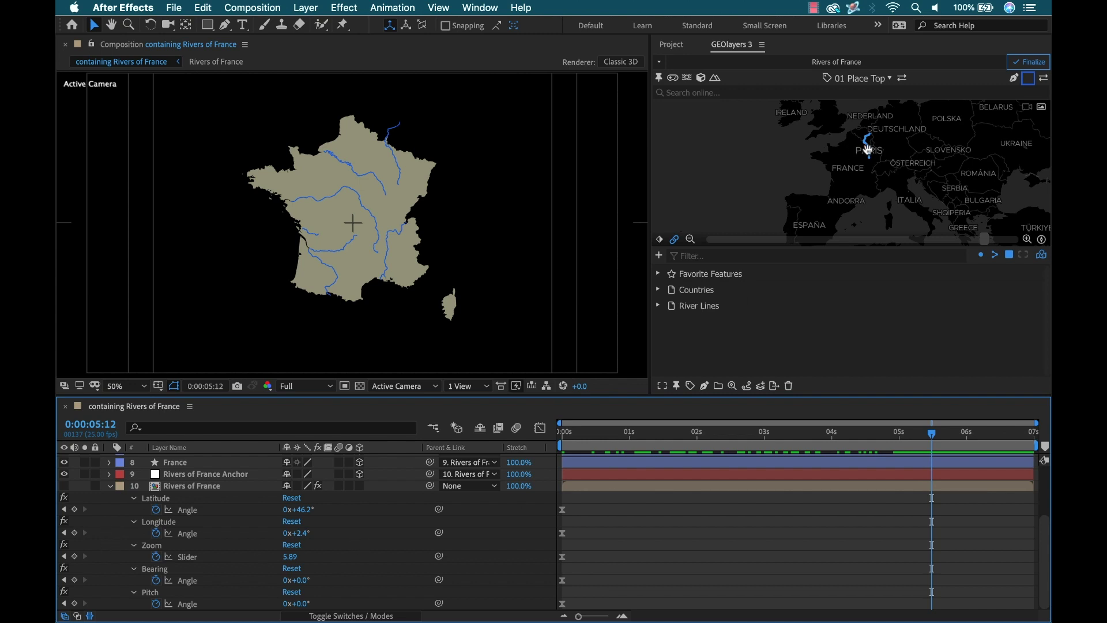
pyautogui.scroll(-1, 854, 166)
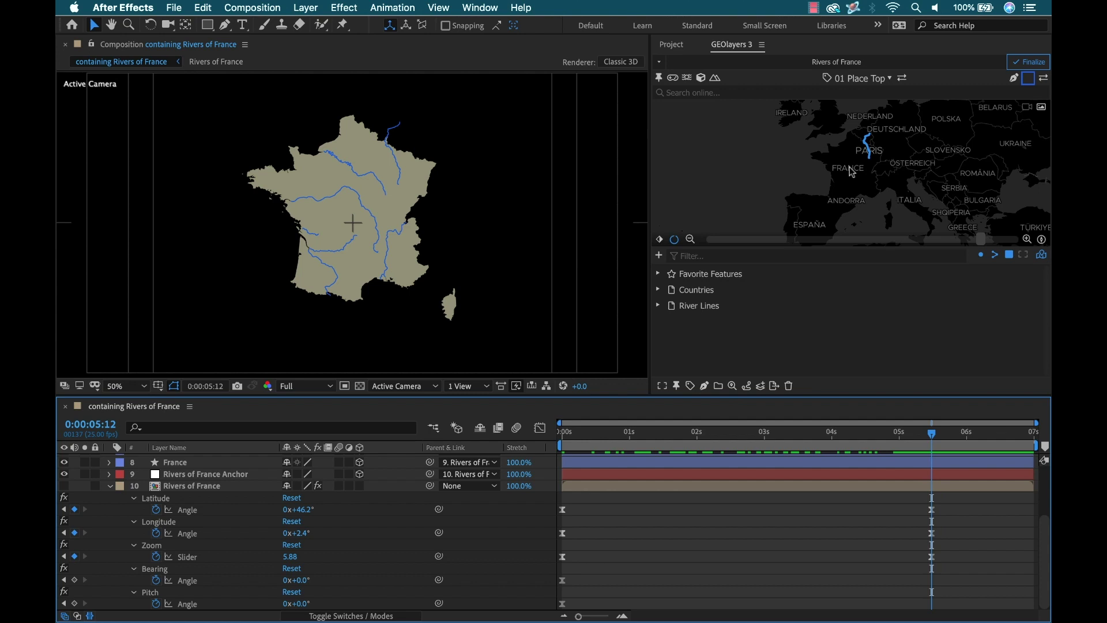
pyautogui.scroll(4, 853, 171)
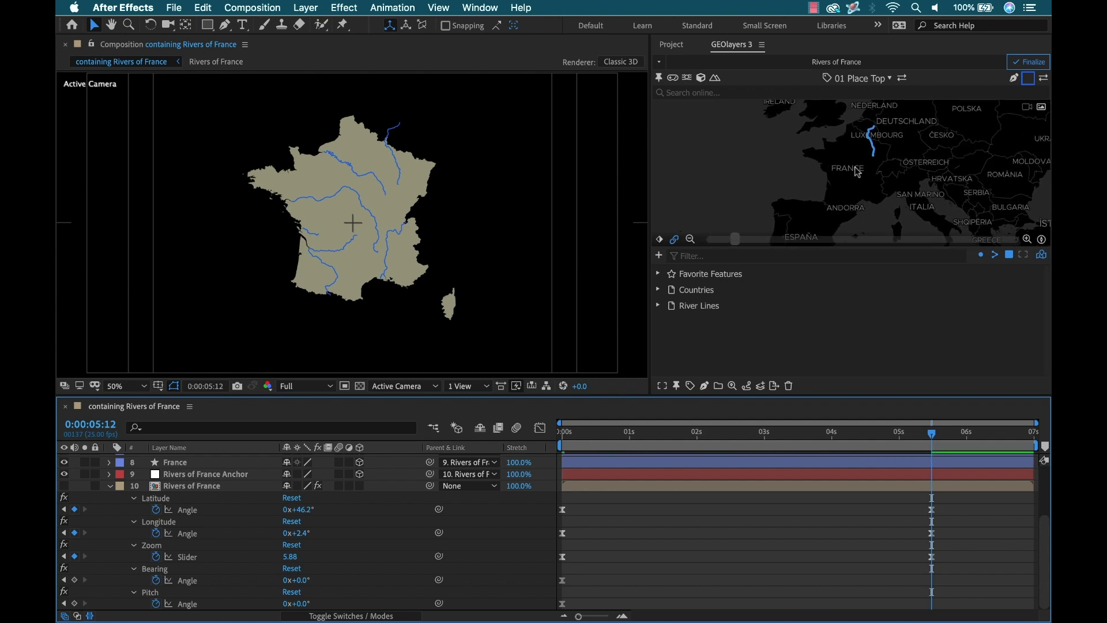
pyautogui.scroll(5, 853, 170)
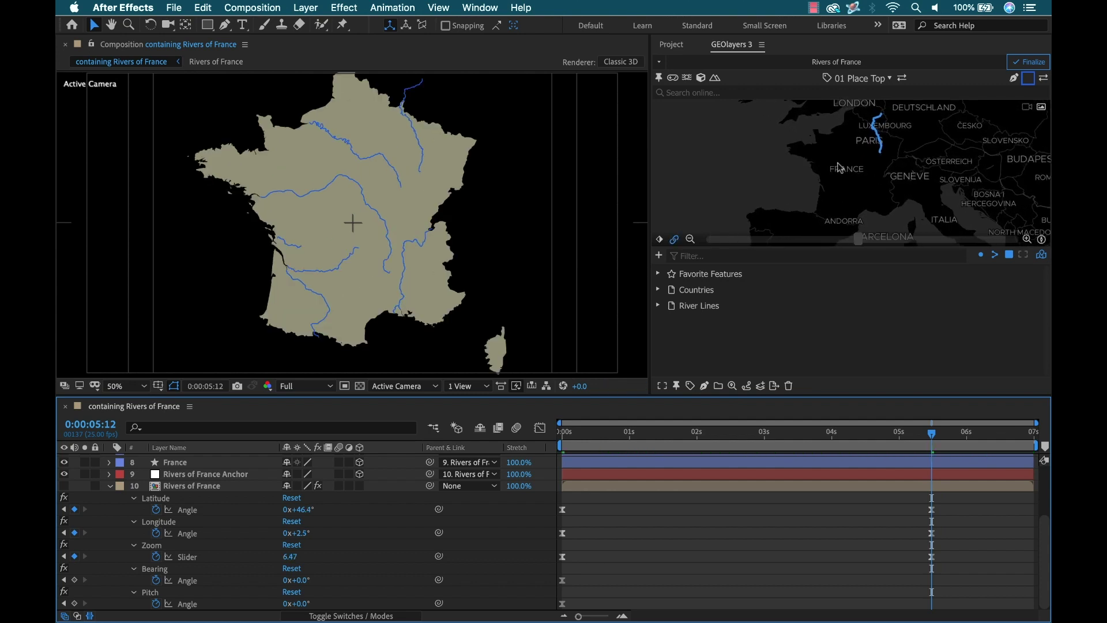
pyautogui.scroll(-2, 465, 227)
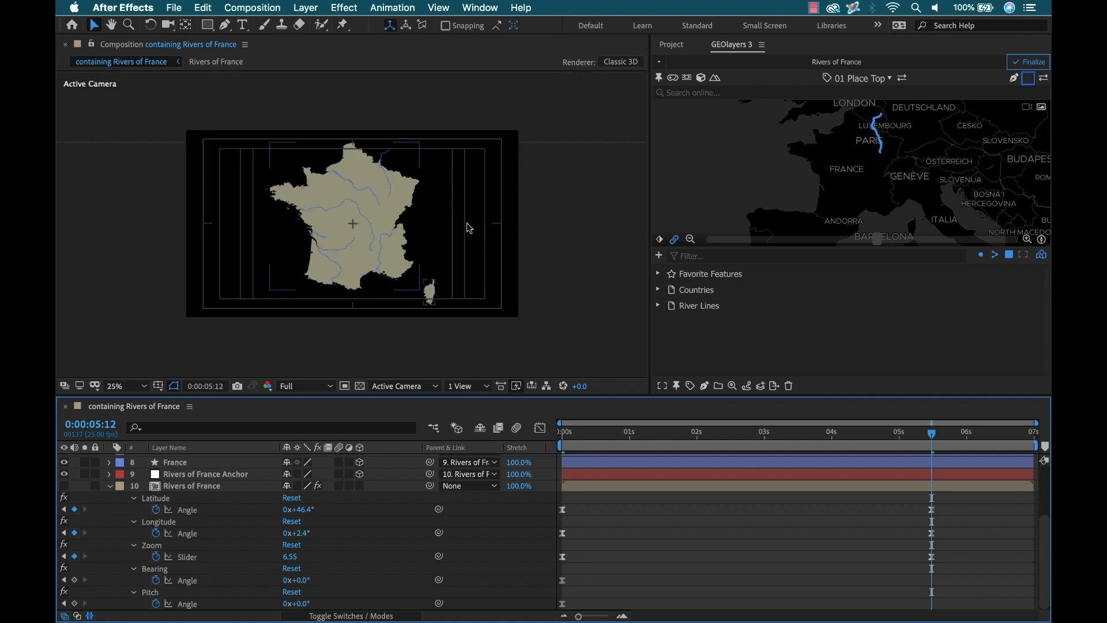